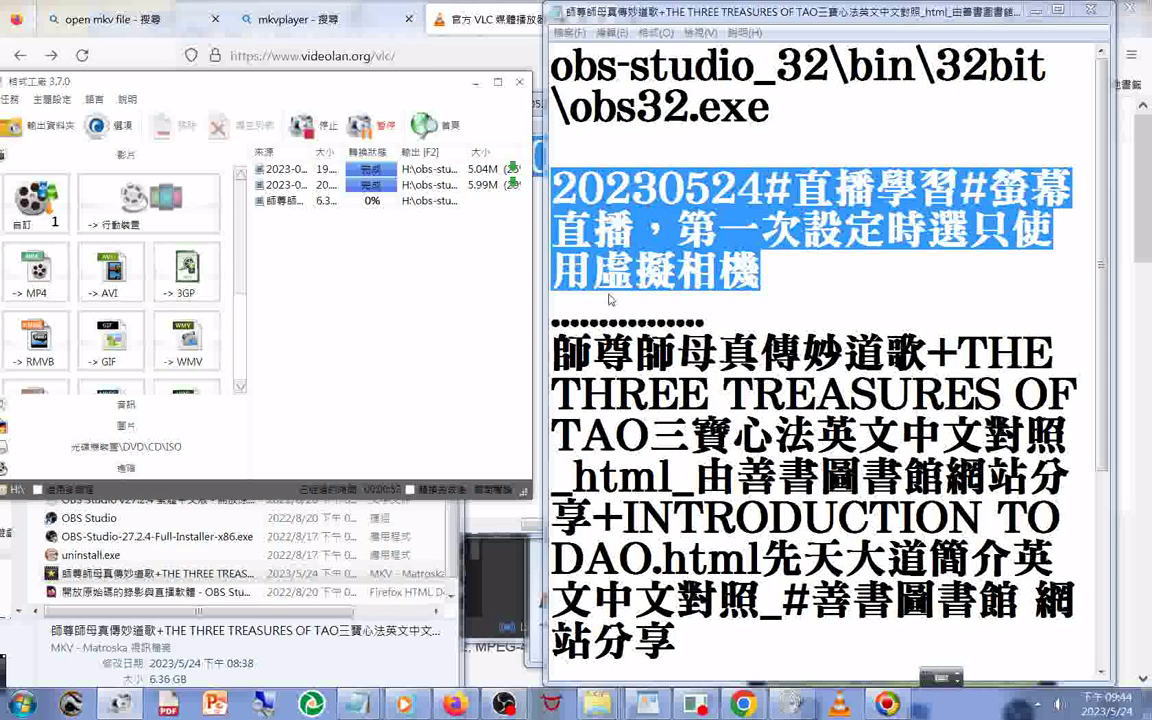
# Bring the VLC download note in Notepad to the front and turn on word wrap for its text.
pyautogui.moveTo(361, 704)
pyautogui.moveTo(350, 566)
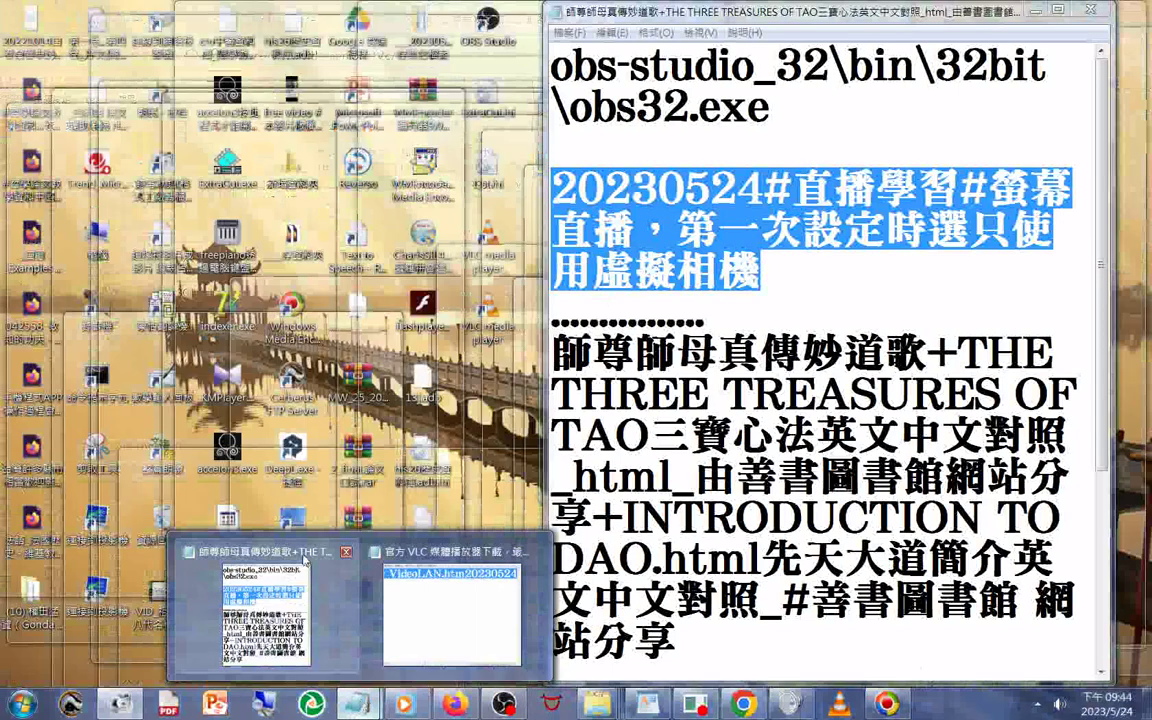
pyautogui.moveTo(438, 563)
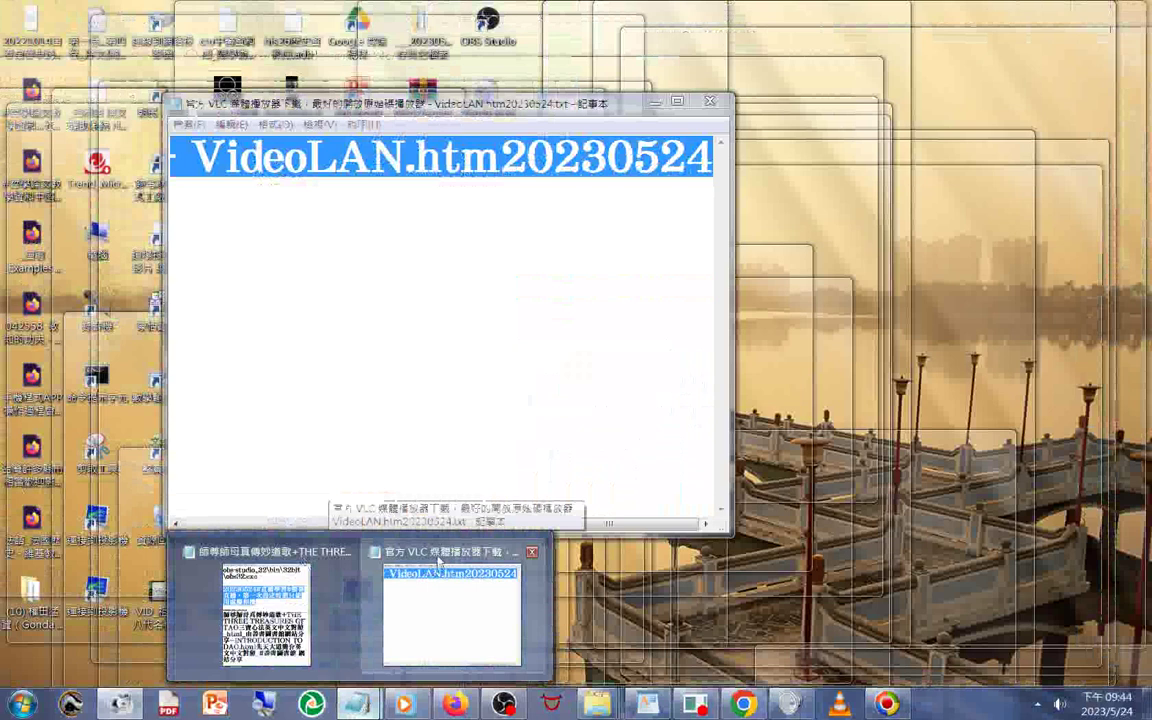
pyautogui.click(438, 563)
pyautogui.click(277, 124)
pyautogui.click(300, 144)
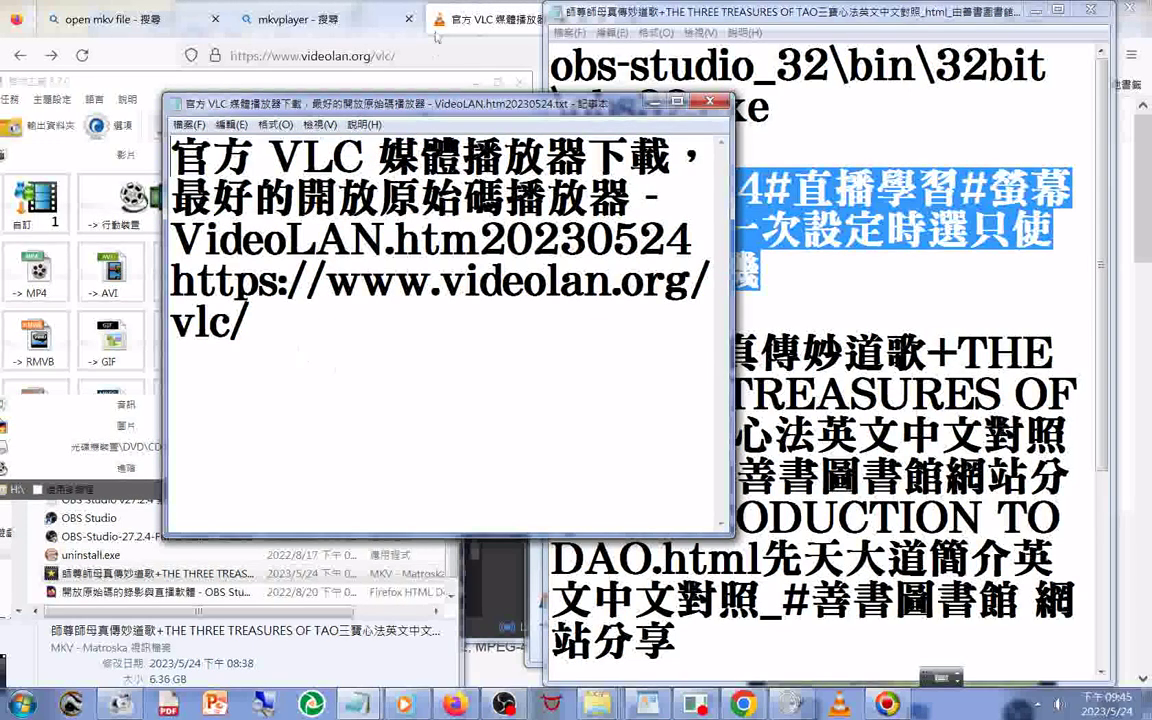
# Place the VLC download note over the lower part of Format Factory and narrow it to fit beside the other note.
pyautogui.moveTo(513, 116); pyautogui.dragTo(330, 281)
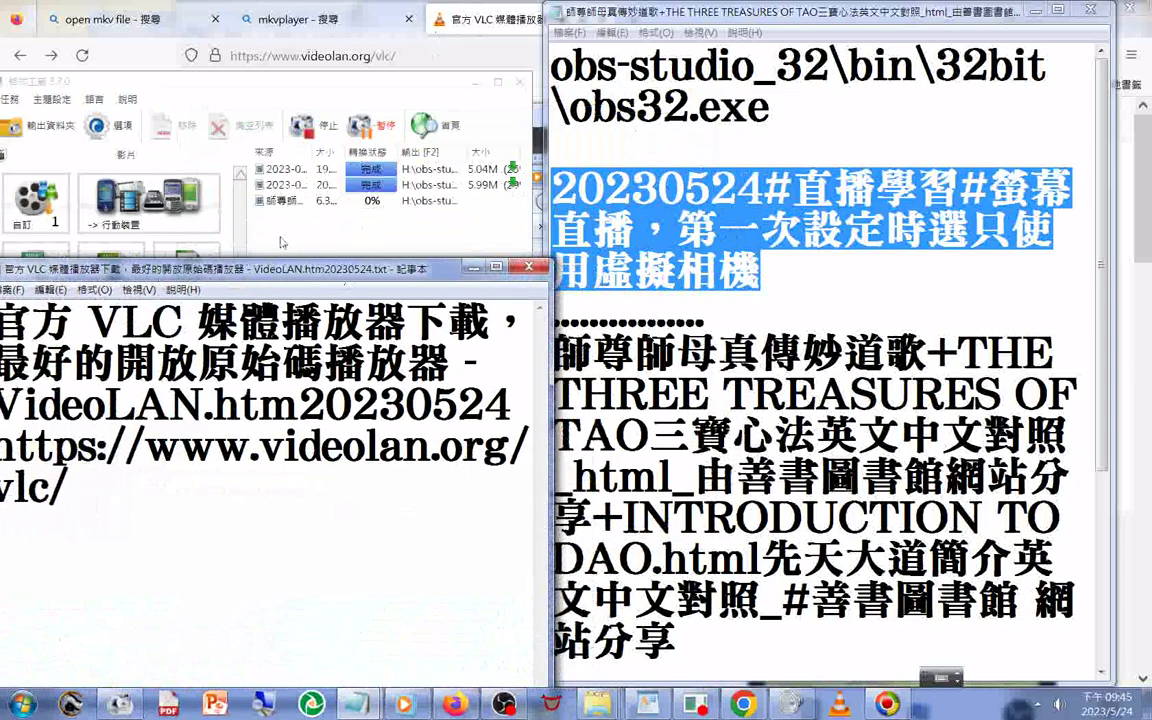
pyautogui.moveTo(550, 380); pyautogui.dragTo(557, 385)
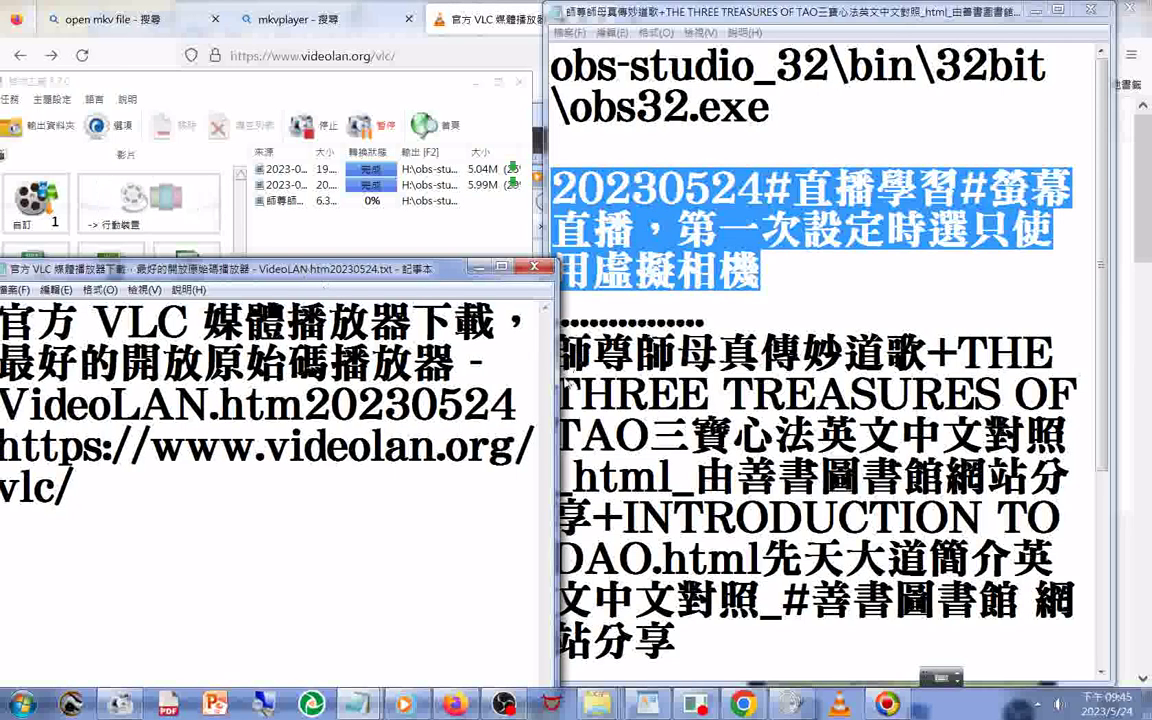
pyautogui.click(563, 385)
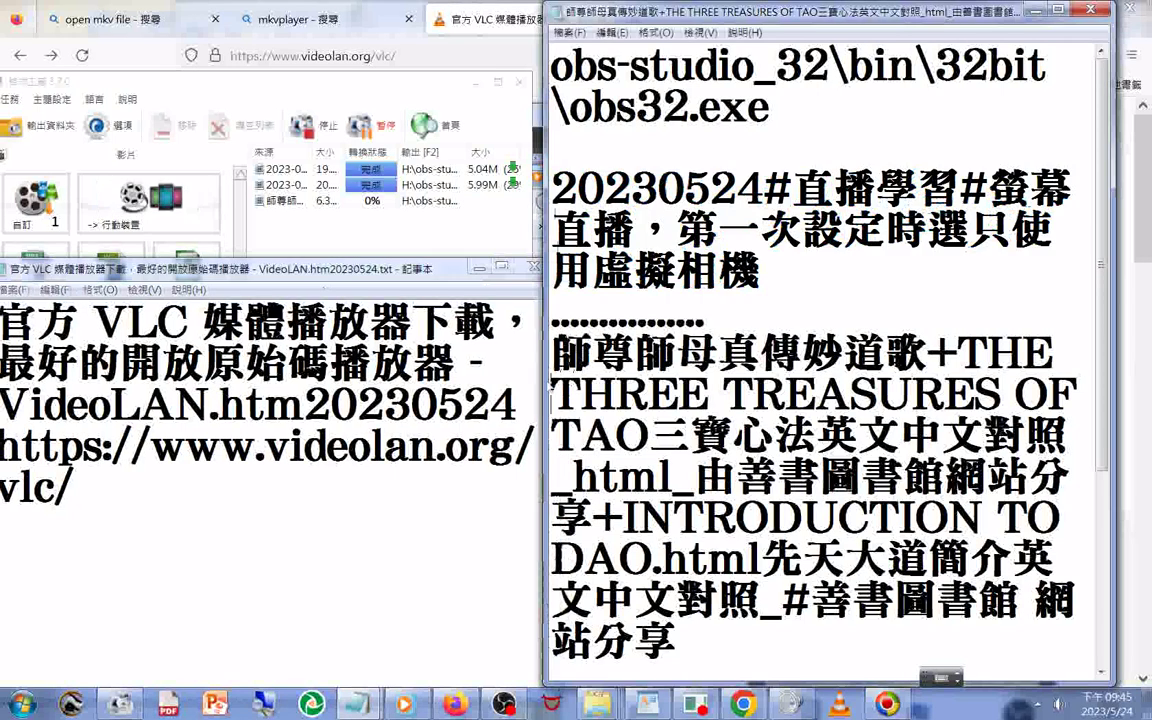
pyautogui.click(535, 329)
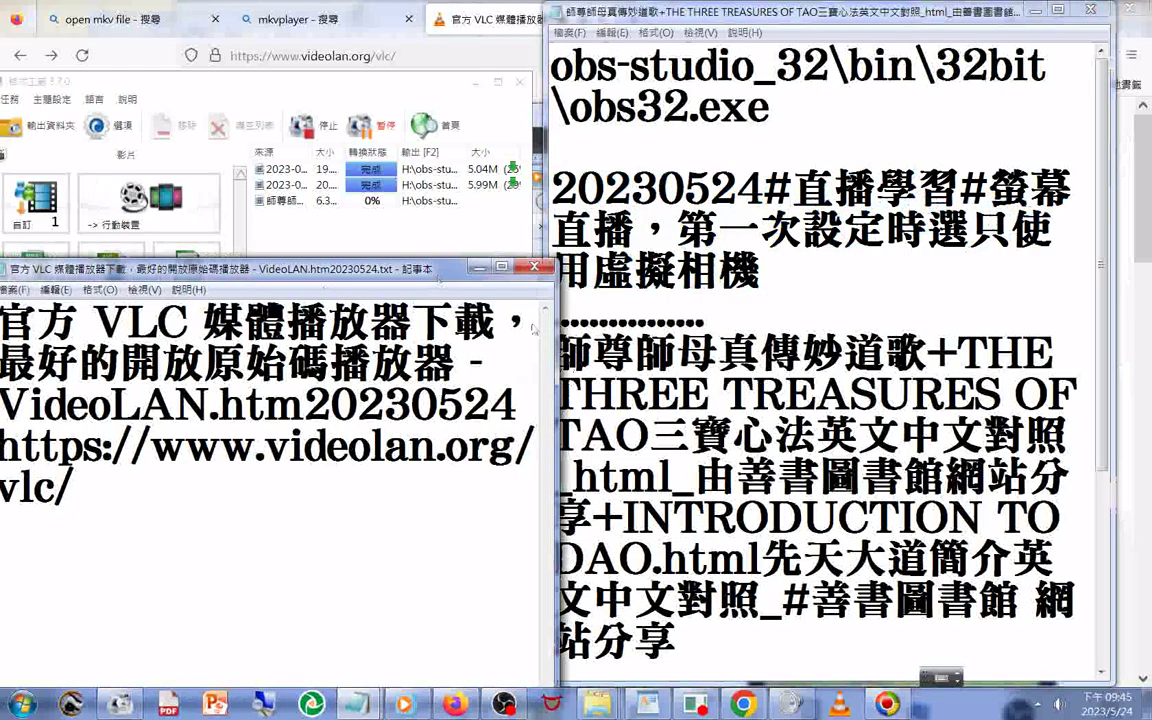
pyautogui.moveTo(557, 355); pyautogui.dragTo(541, 355)
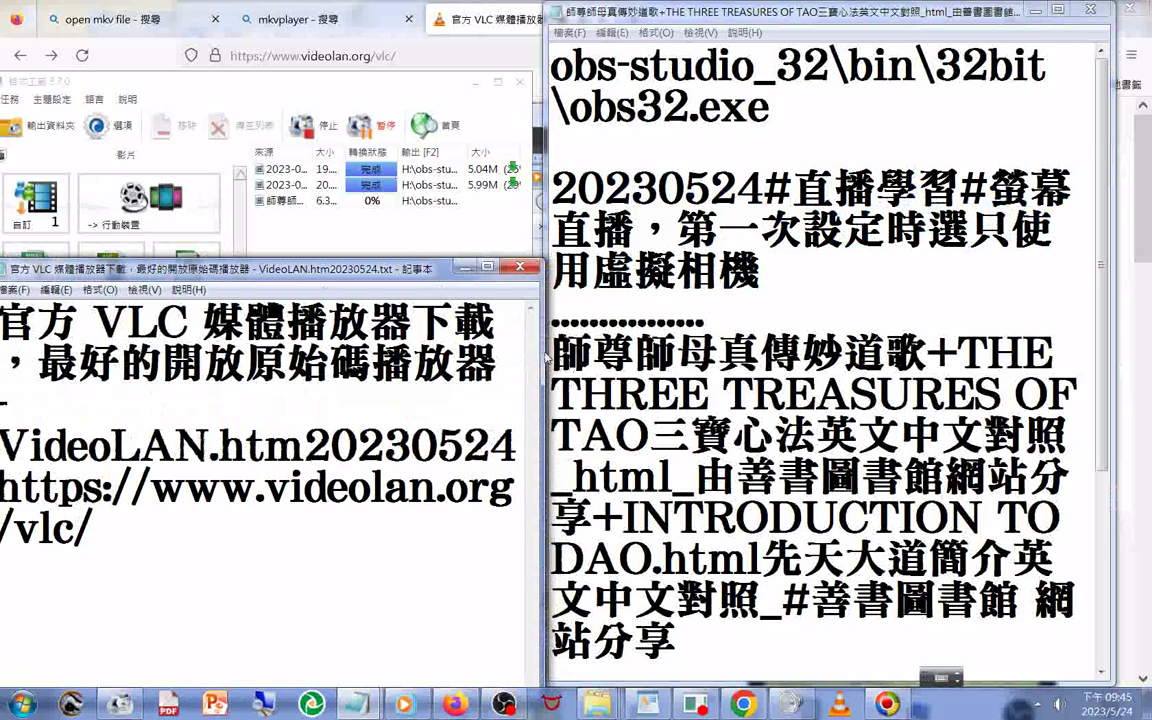
pyautogui.moveTo(135, 270)
pyautogui.mouseDown()
pyautogui.moveTo(150, 211)
pyautogui.moveTo(143, 279)
pyautogui.mouseUp()
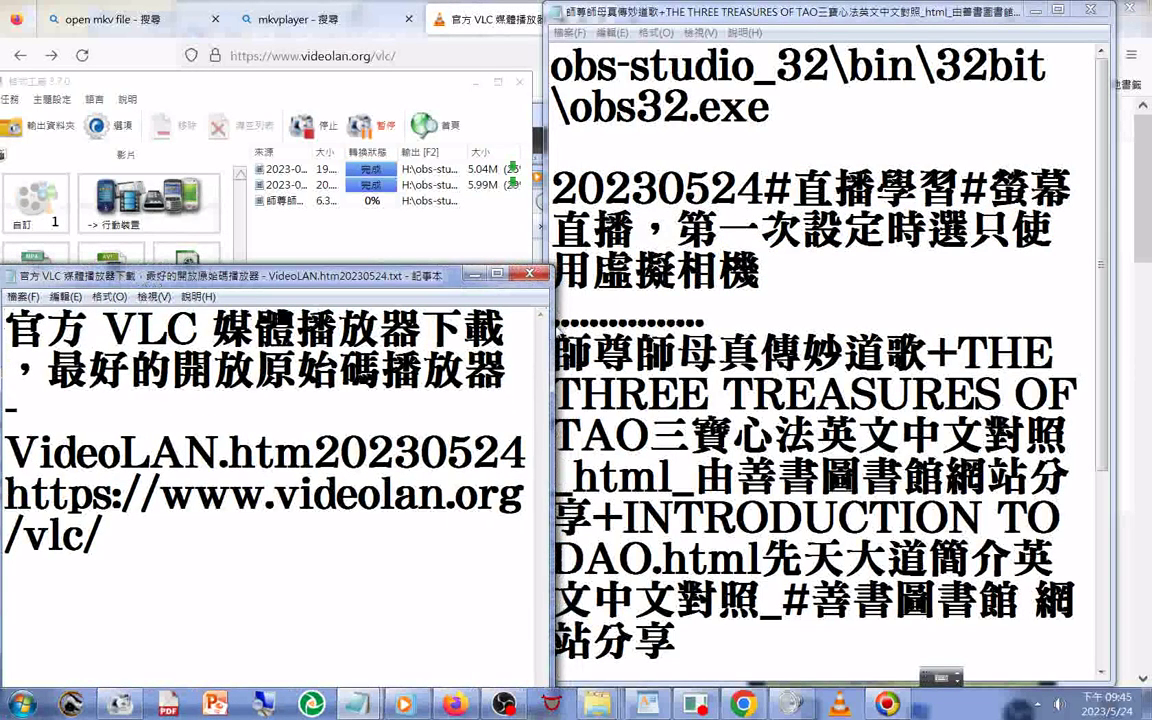
pyautogui.moveTo(556, 330); pyautogui.dragTo(545, 335)
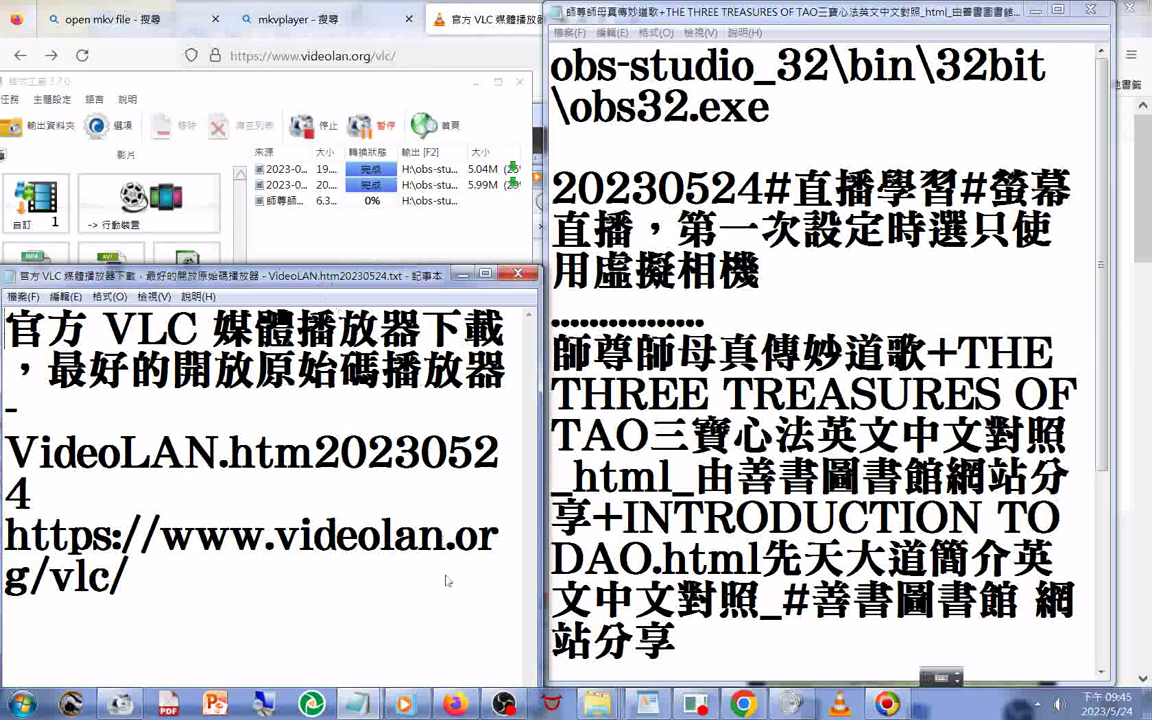
# Switch to OBS, make a recording of a few seconds, and start the virtual camera.
pyautogui.click(505, 704)
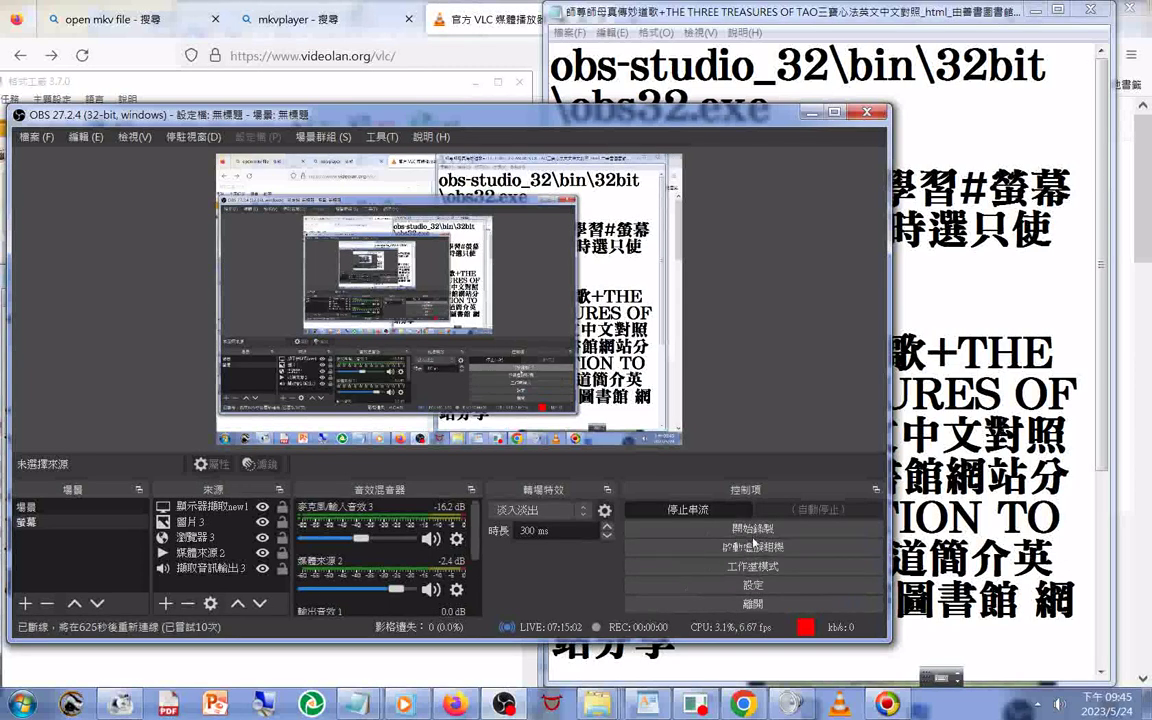
pyautogui.click(752, 529)
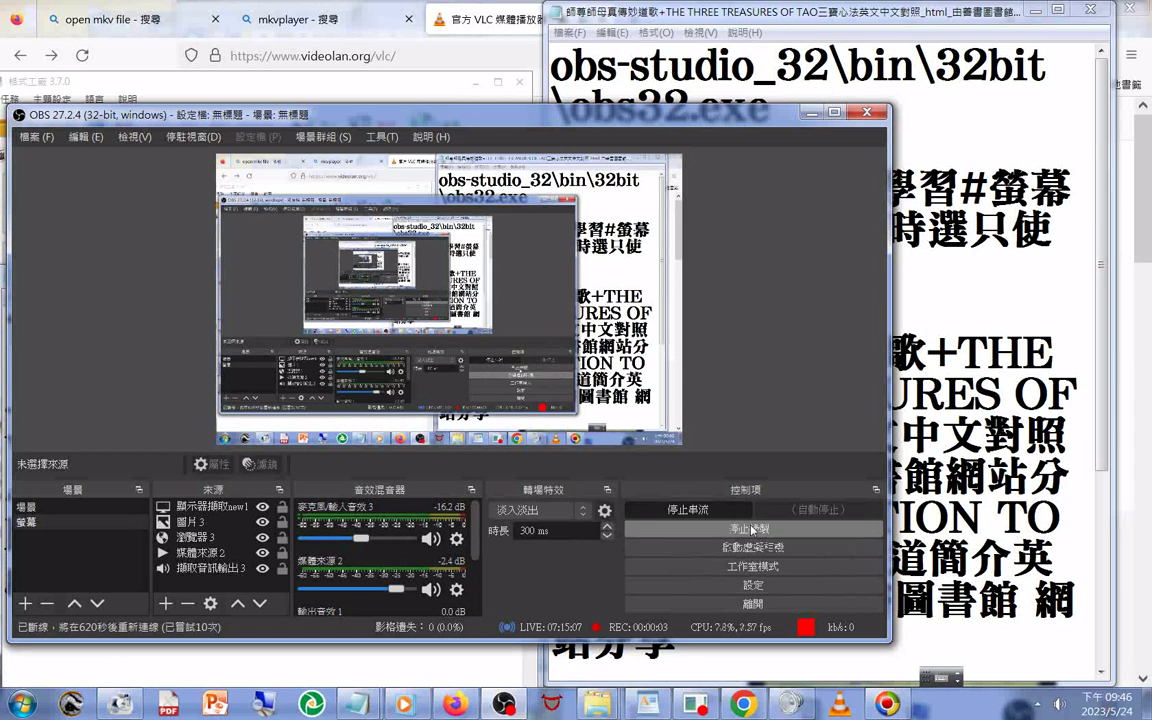
pyautogui.click(757, 532)
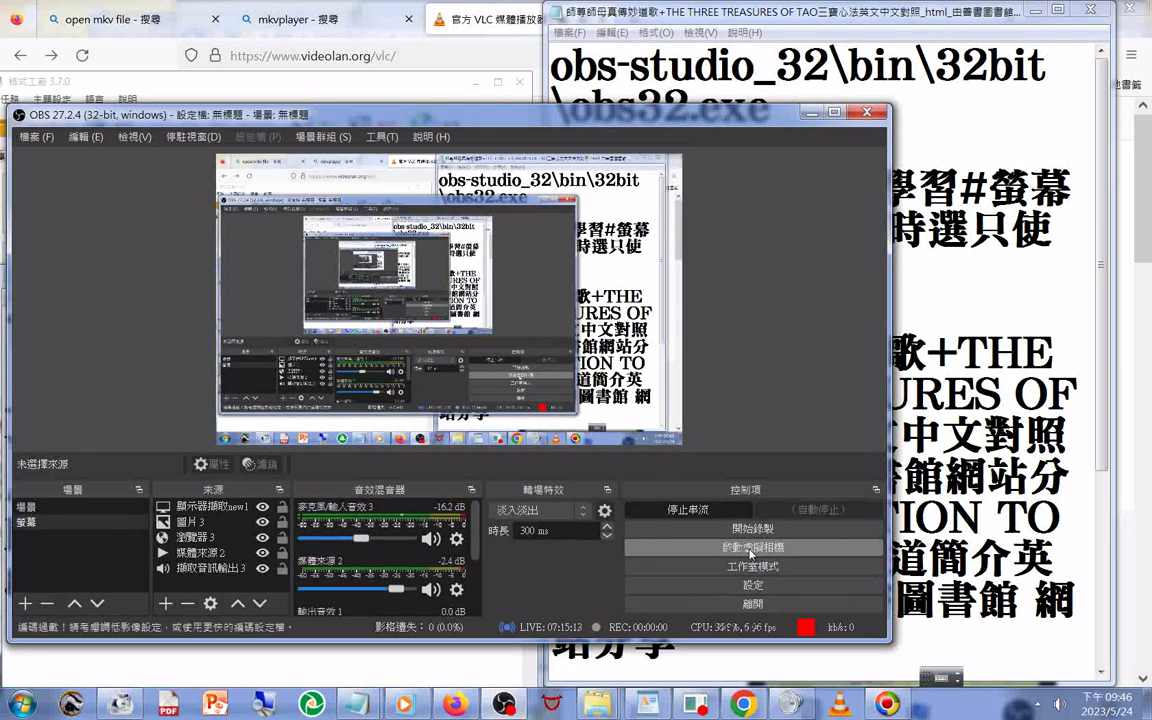
pyautogui.click(750, 550)
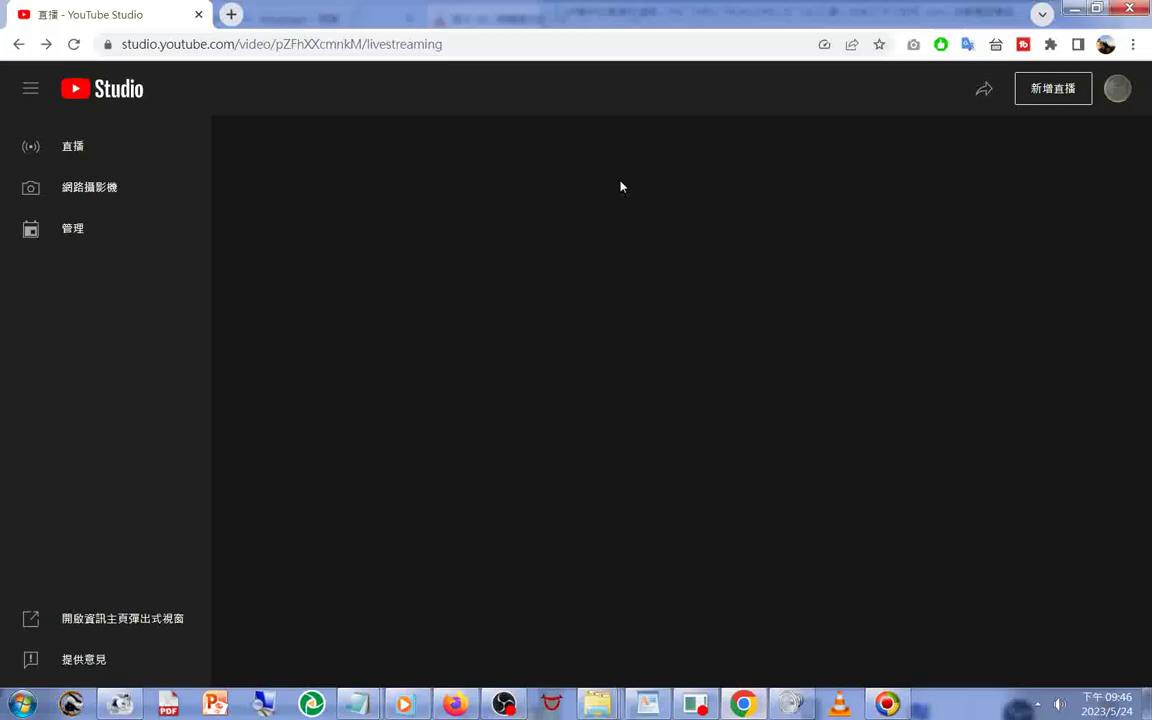
# Bring up YouTube Studio in Chrome, with Format Factory and both Notepad notes in front and the VLC note over Format Factory.
pyautogui.click(743, 704)
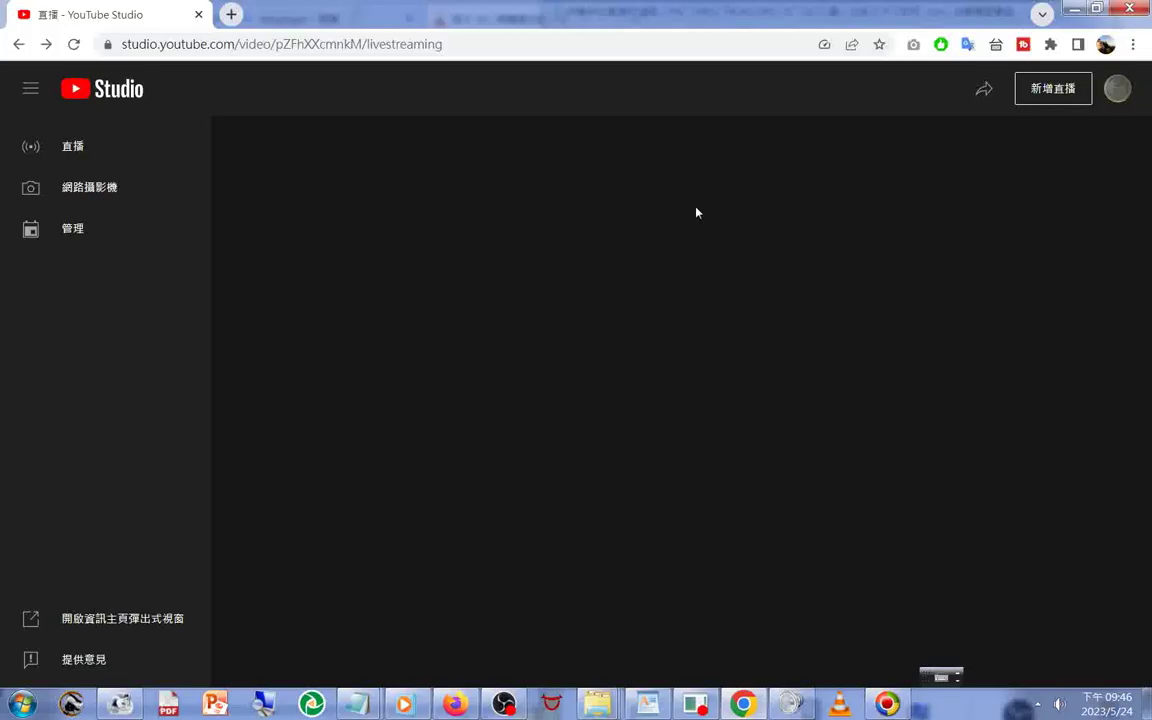
pyautogui.moveTo(357, 700)
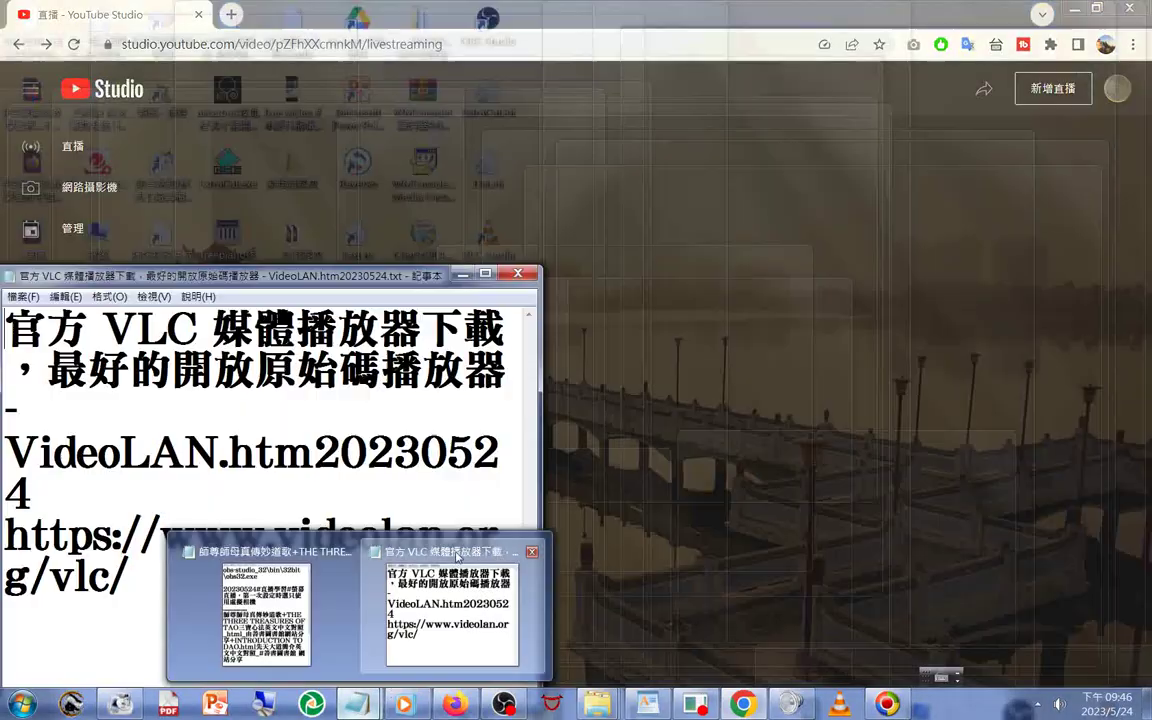
pyautogui.click(455, 590)
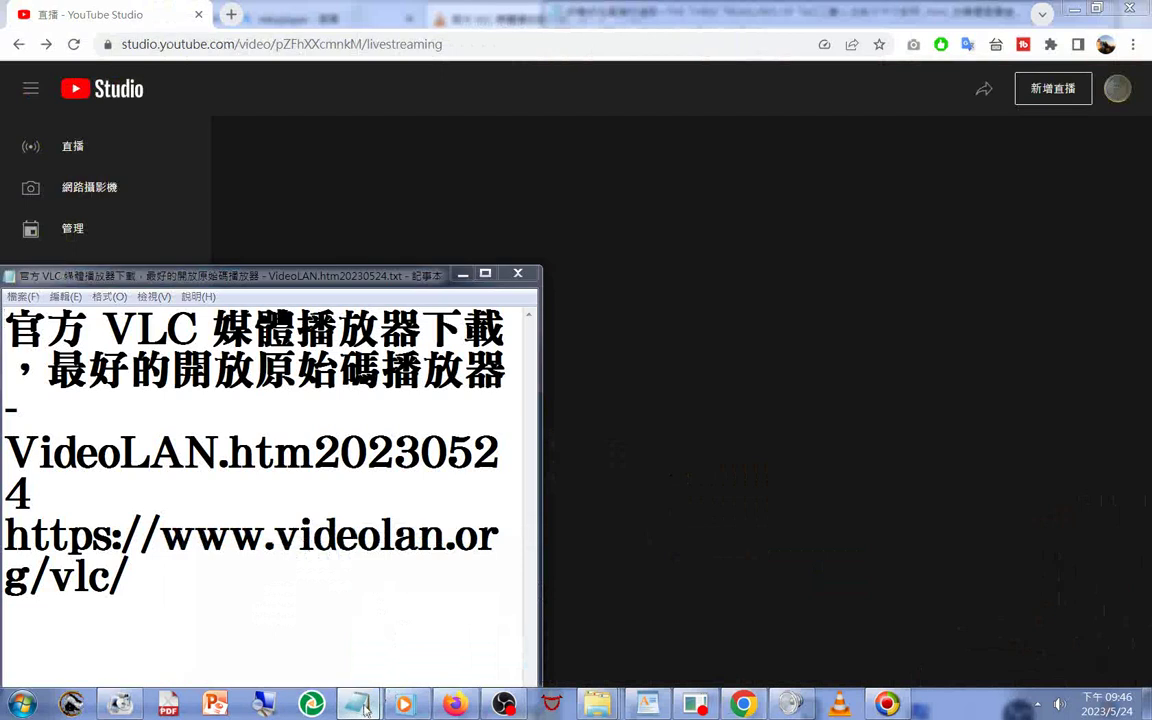
pyautogui.moveTo(370, 705)
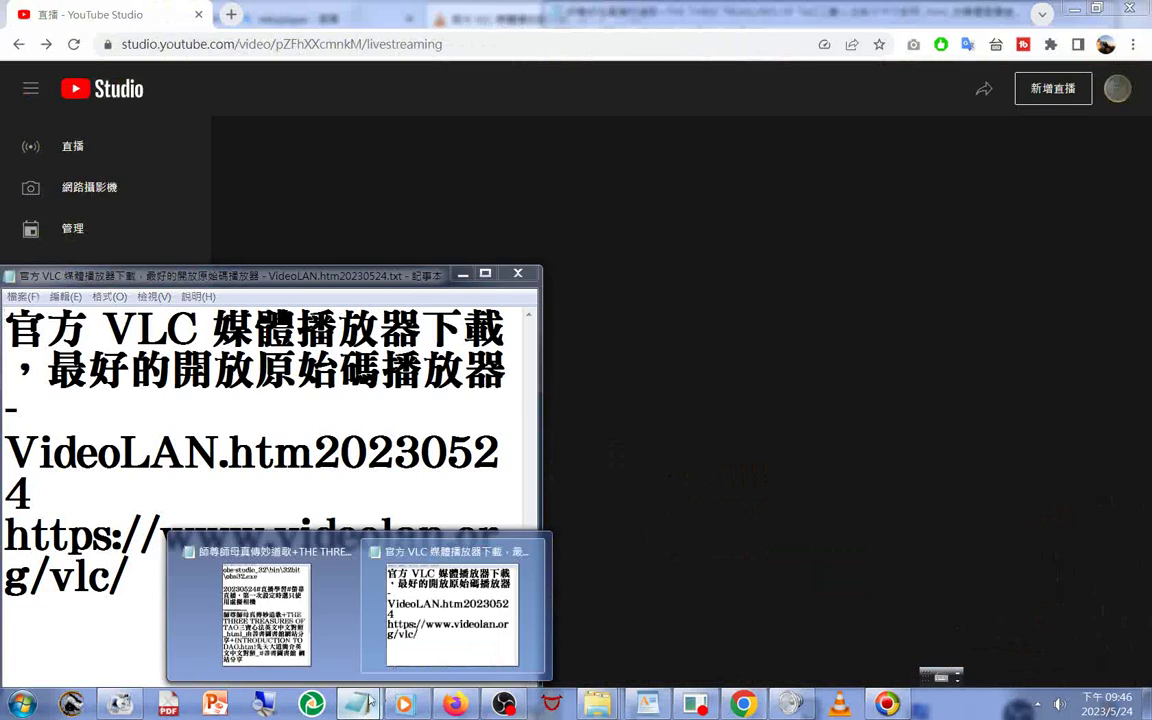
pyautogui.click(312, 600)
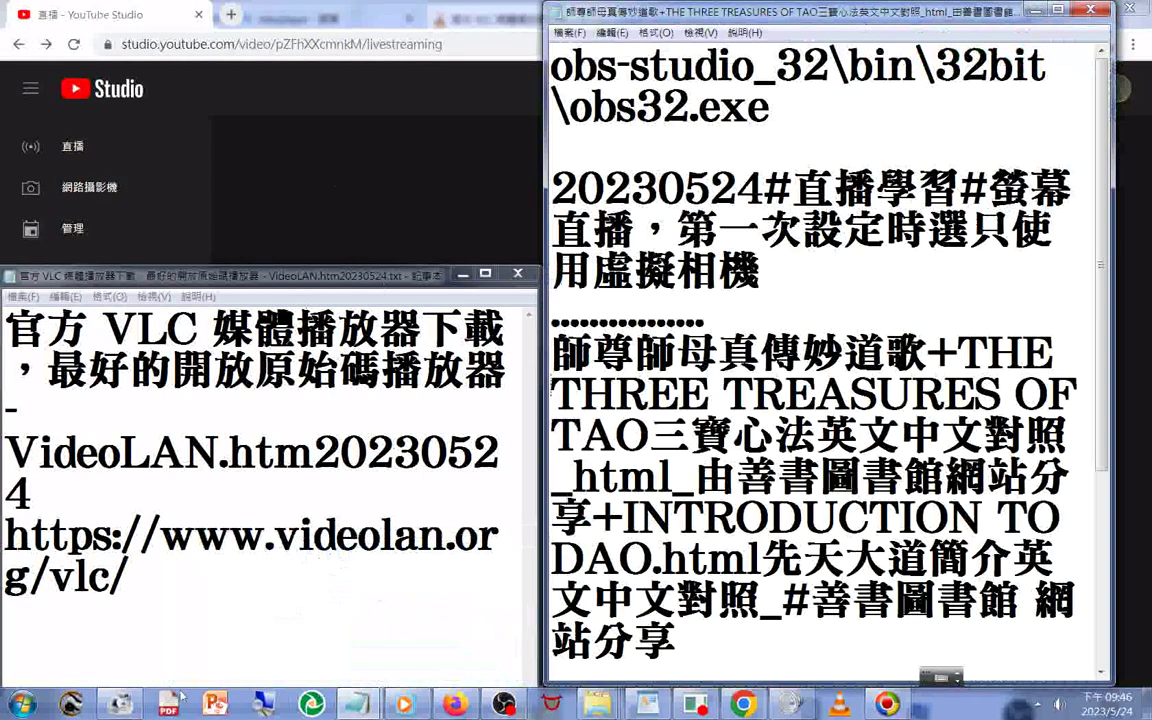
pyautogui.click(120, 704)
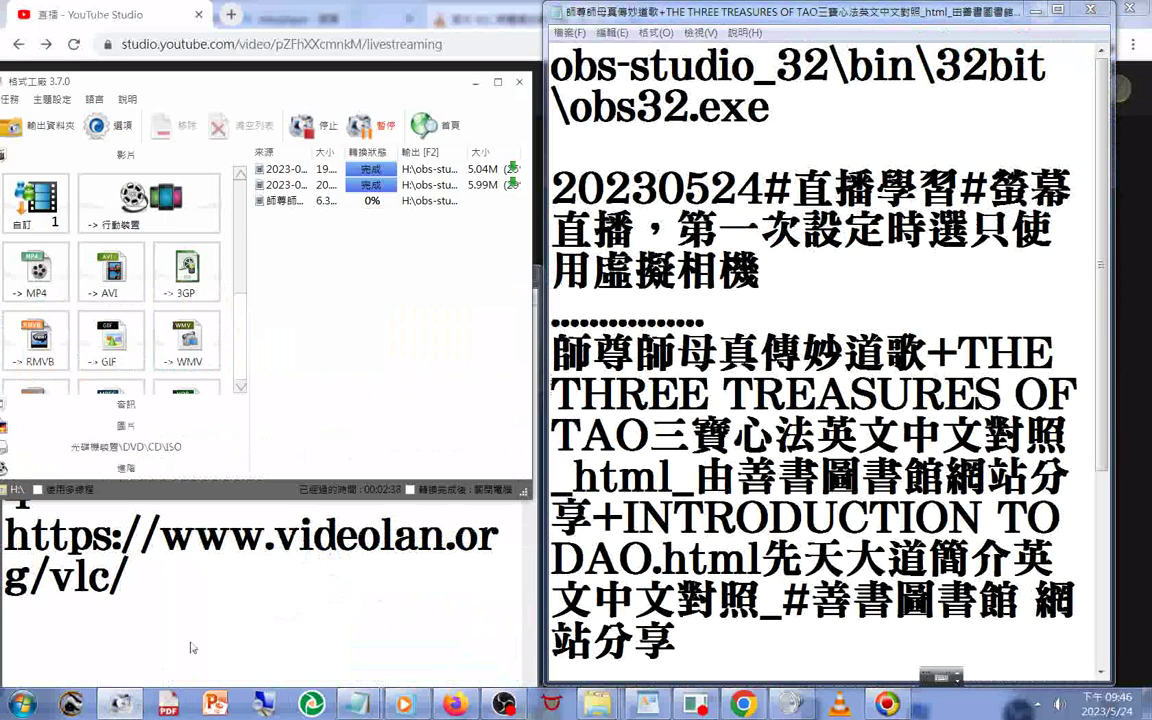
pyautogui.click(193, 573)
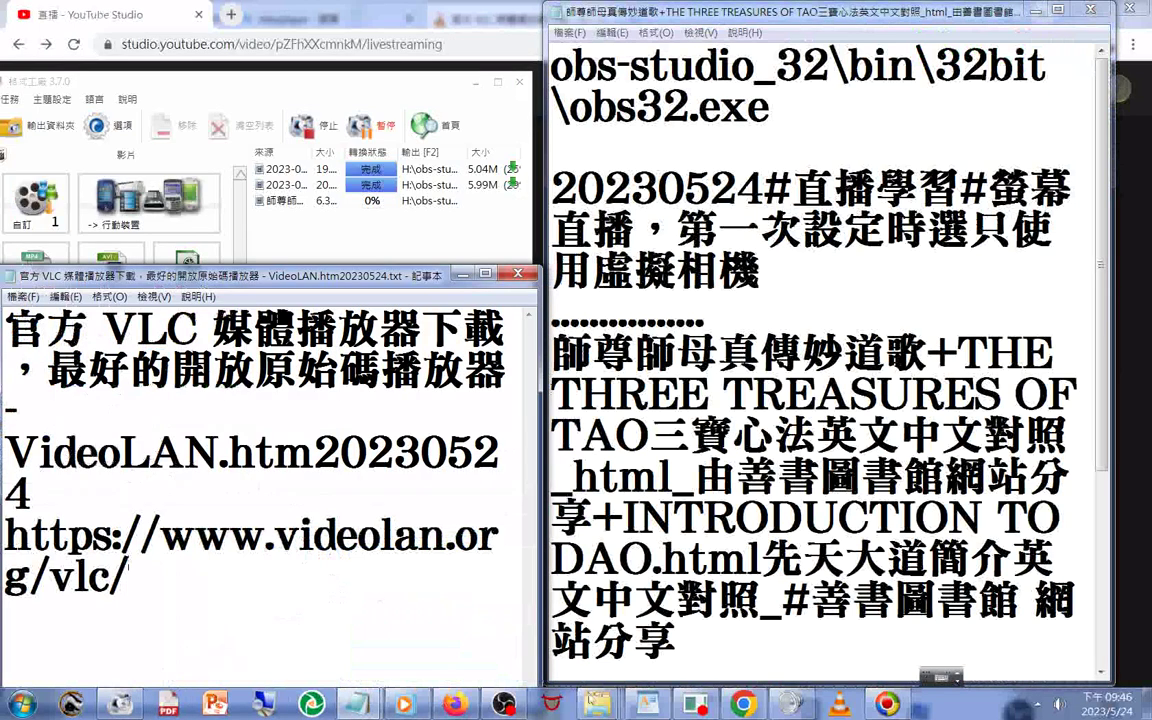
# Open the obs-studio_32 folder and select the 師尊師母真傳妙道歌 MKV recording to view its file details.
pyautogui.rightClick(596, 704)
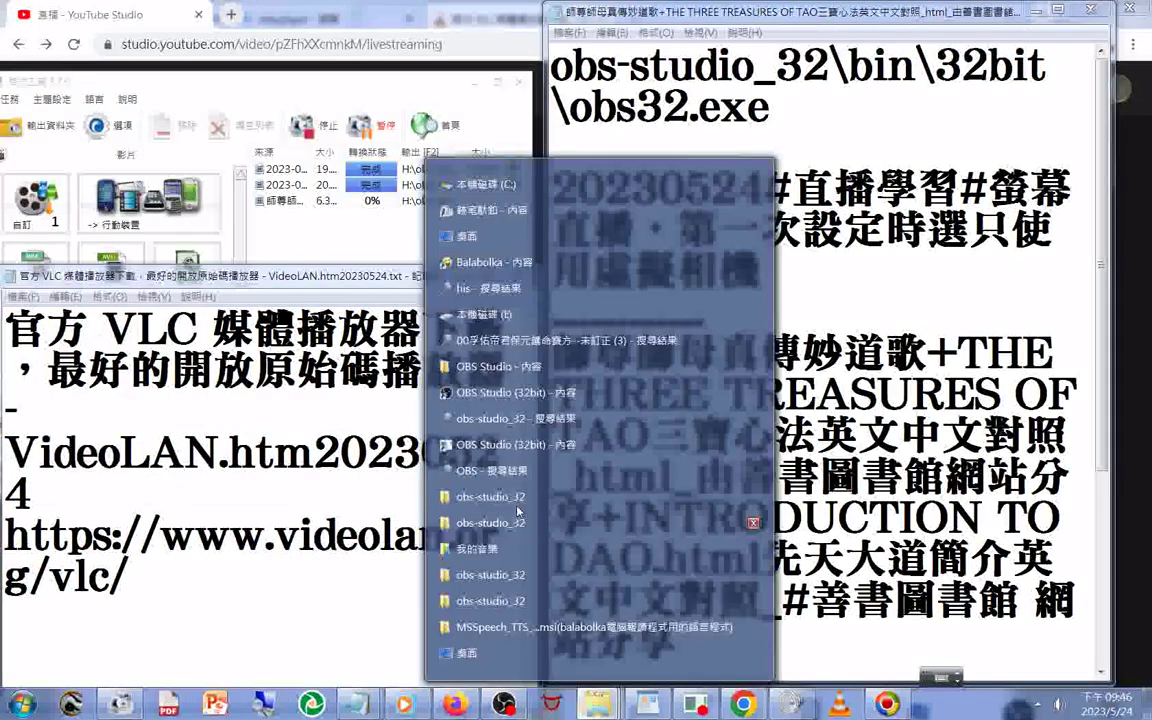
pyautogui.click(440, 478)
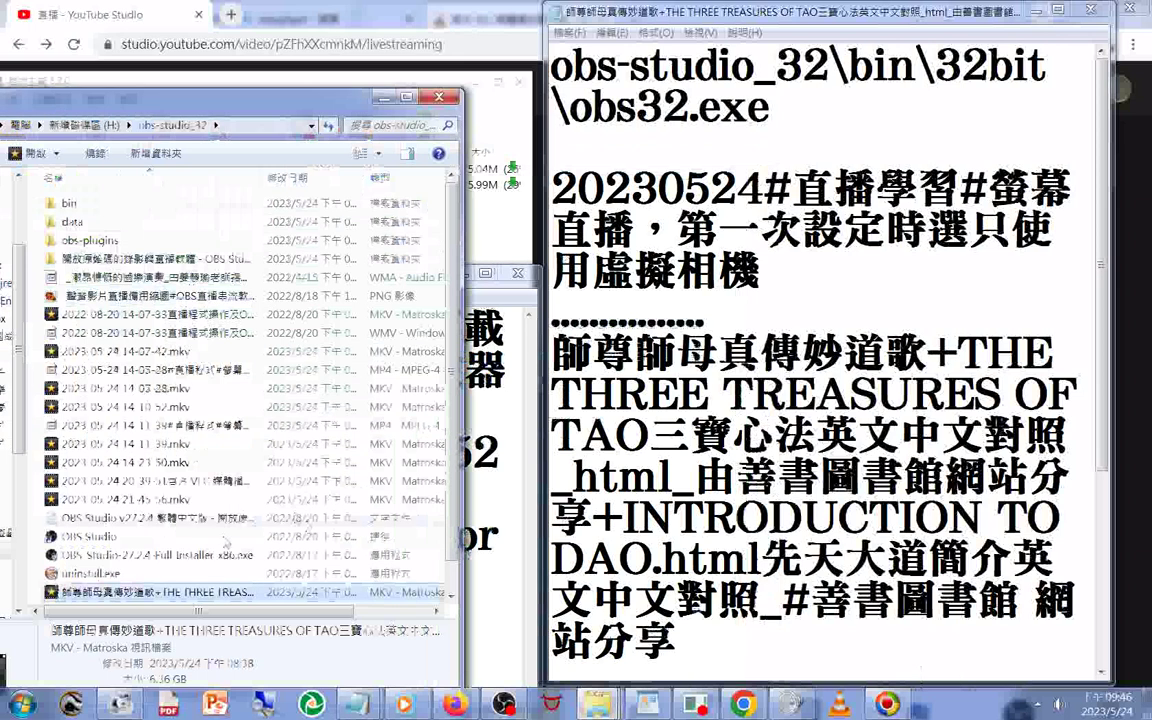
pyautogui.click(192, 556)
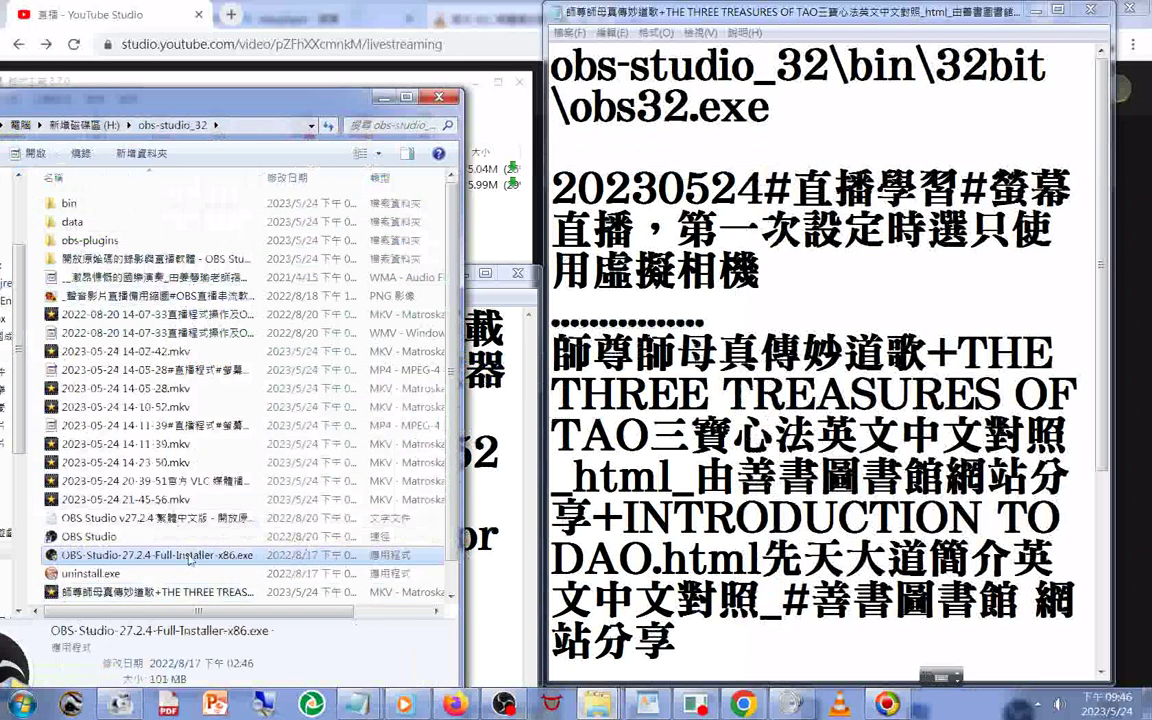
pyautogui.scroll(-1, 178, 557)
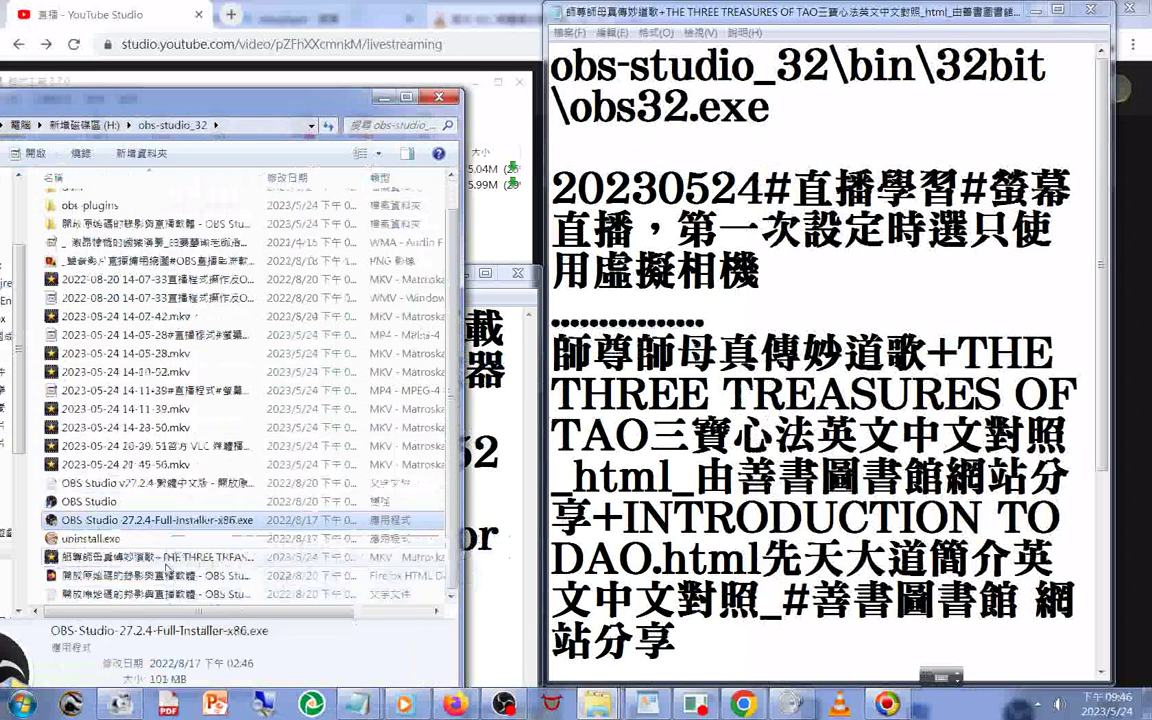
pyautogui.click(168, 558)
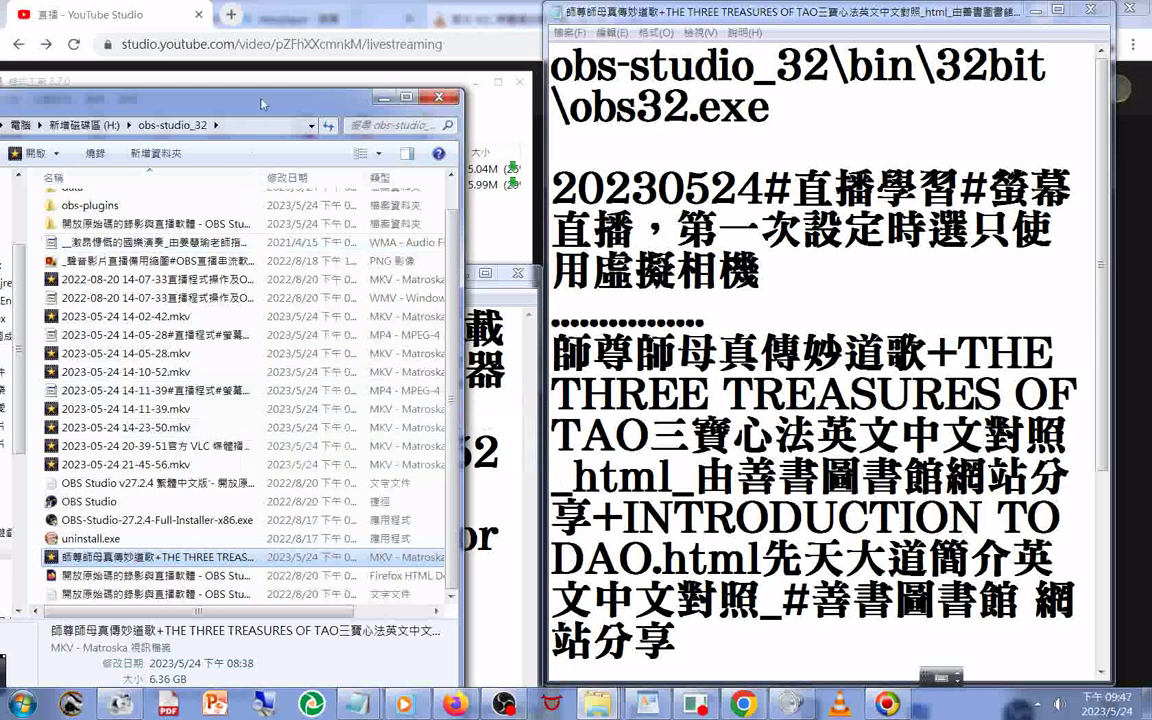
pyautogui.moveTo(253, 115); pyautogui.dragTo(282, 77)
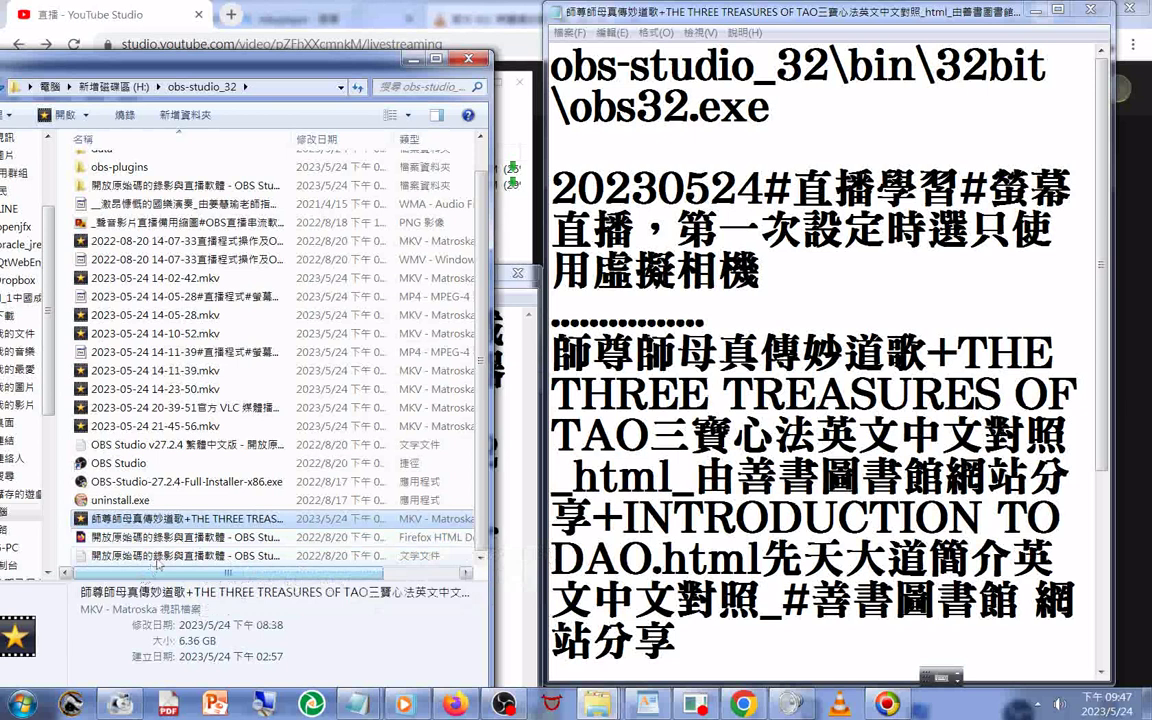
pyautogui.scroll(1, 157, 560)
pyautogui.click(205, 444)
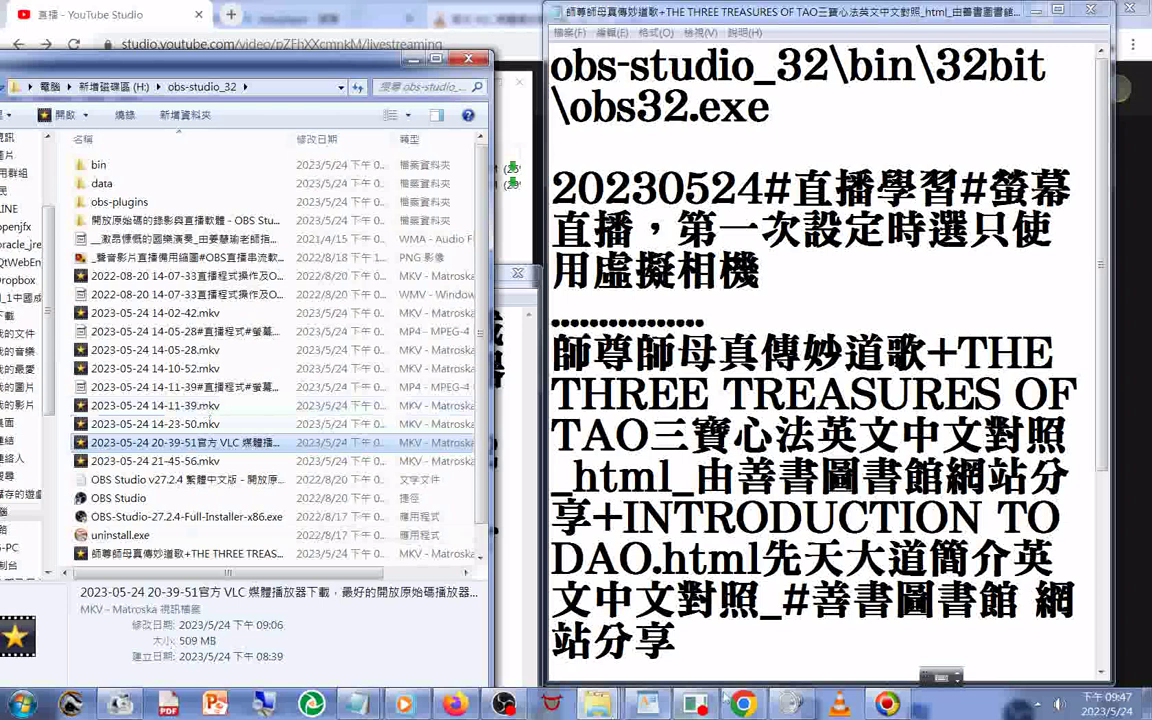
# Switch to YouTube Studio in Chrome, request a new live stream (新增直播), and reload the live-stream management page.
pyautogui.hotkey('alt', 'Tab')
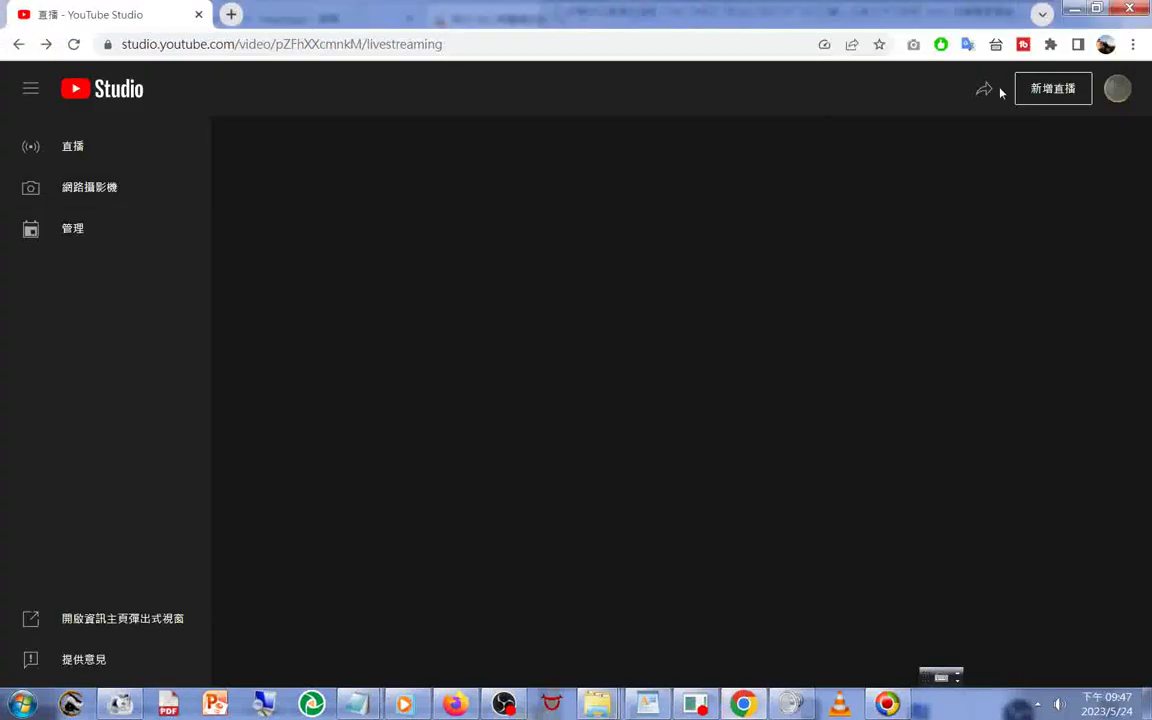
pyautogui.click(1052, 89)
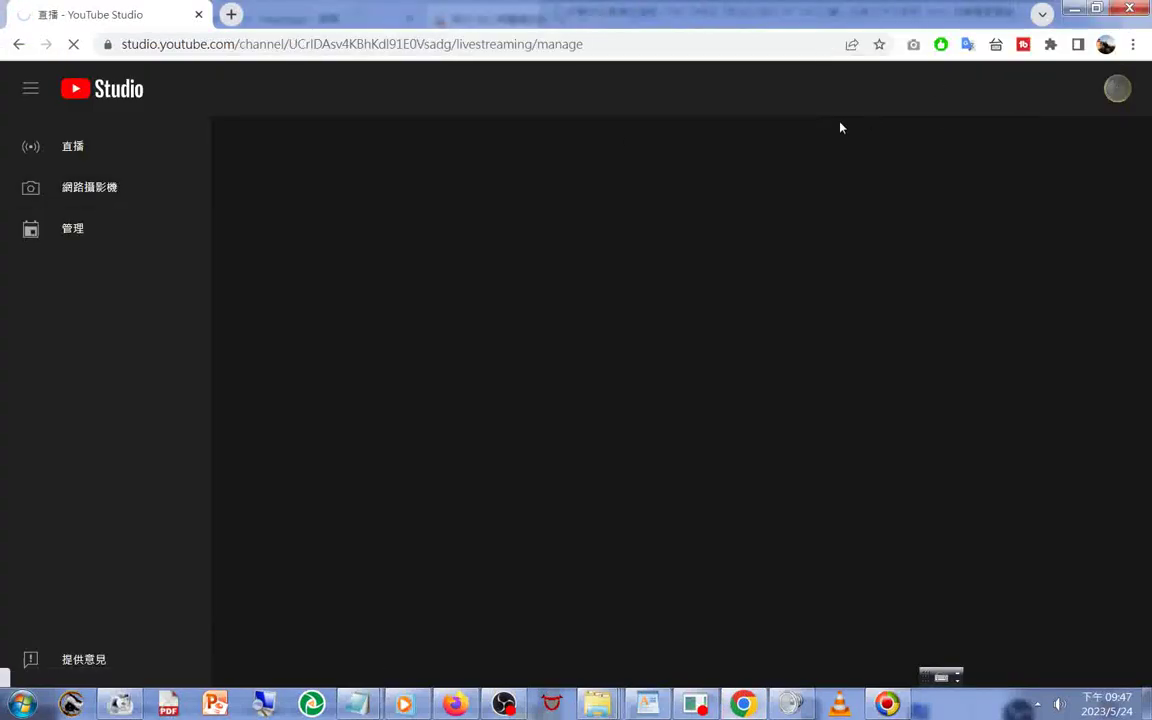
pyautogui.click(73, 45)
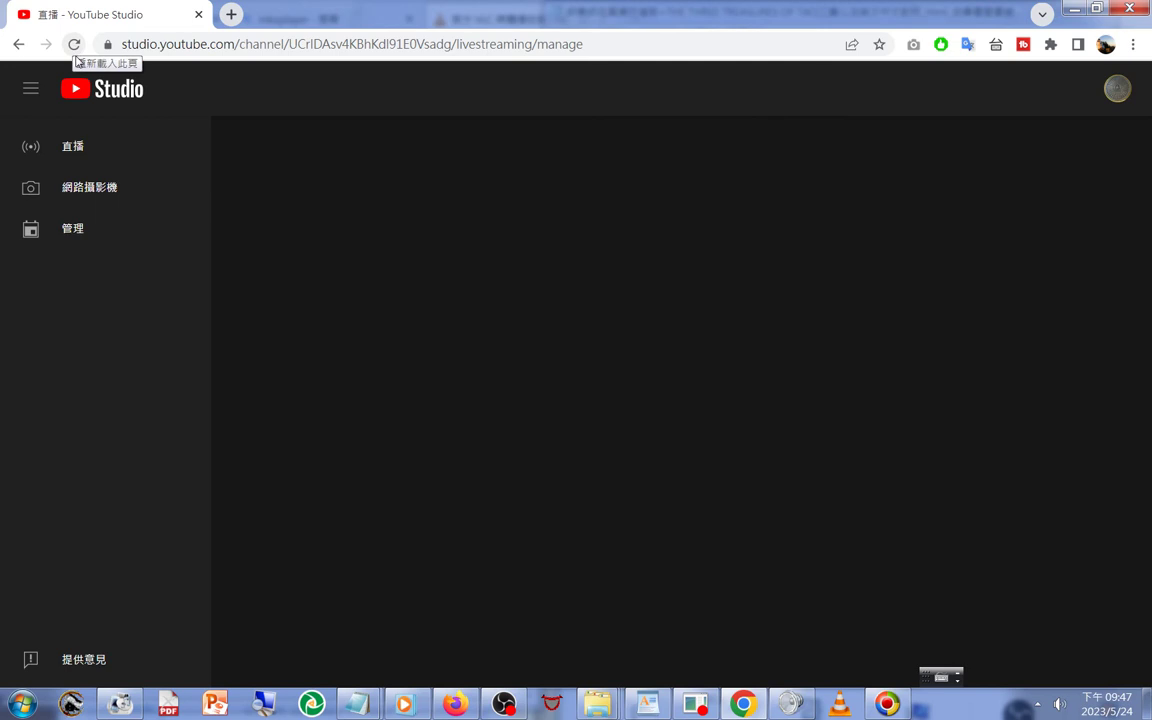
pyautogui.click(73, 45)
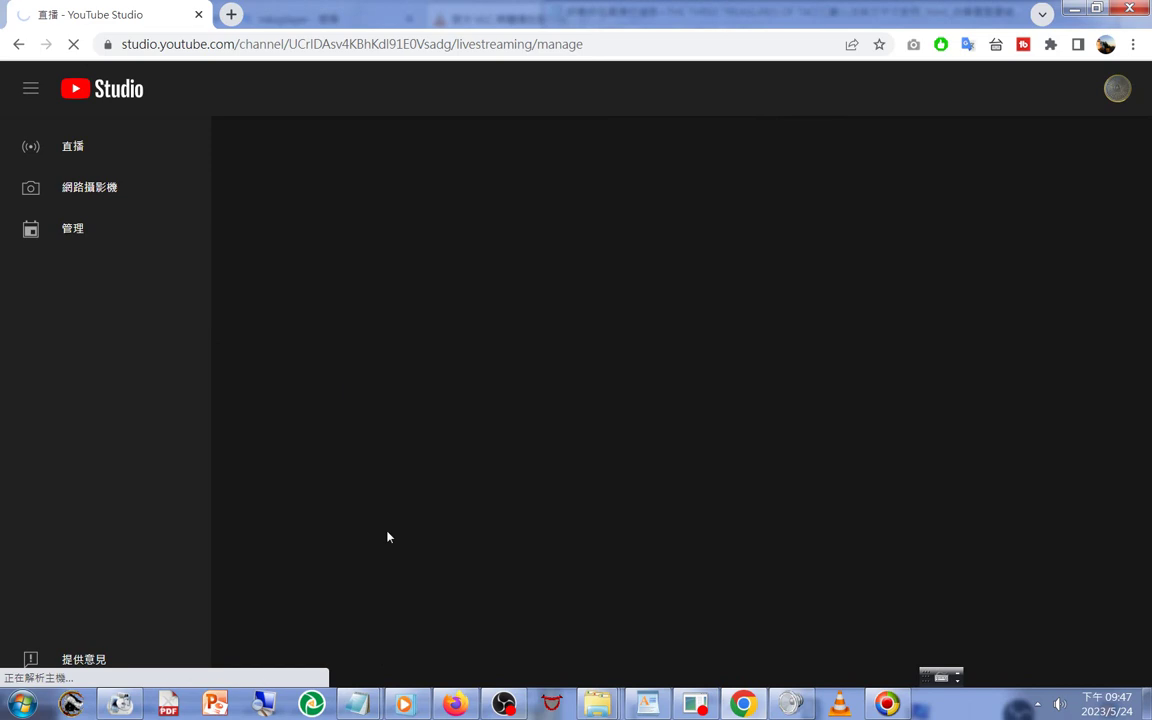
# Return to OBS and record another clip of a few seconds, leaving the virtual camera running.
pyautogui.click(504, 705)
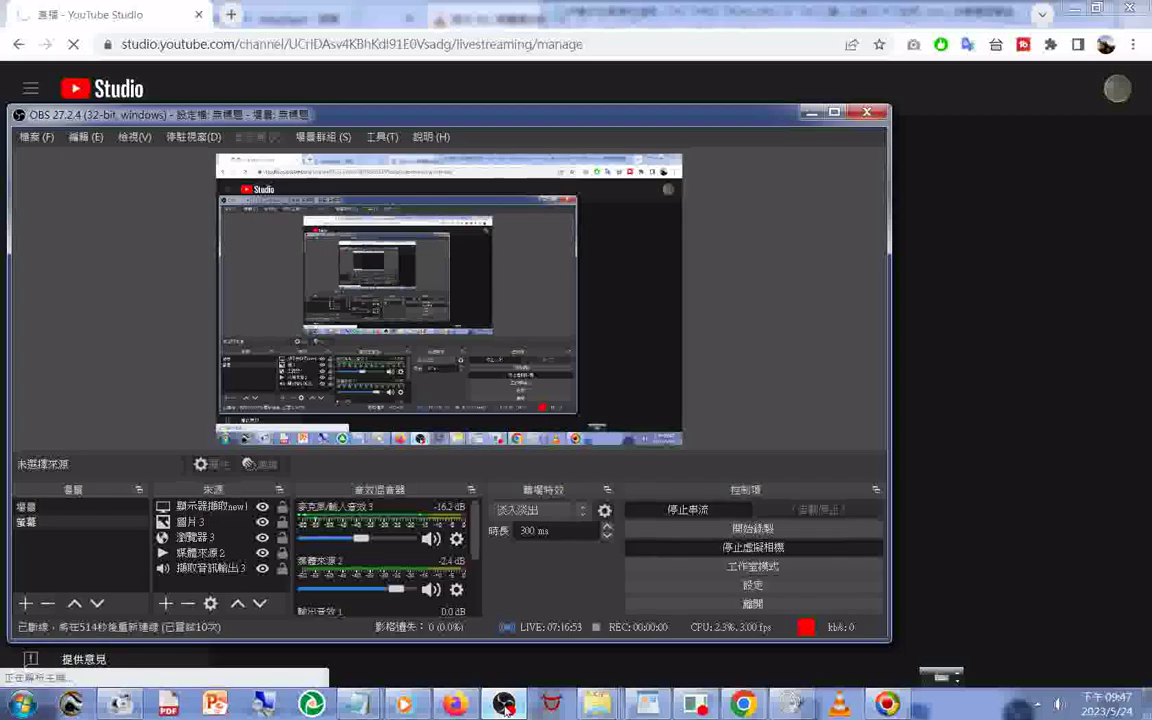
pyautogui.click(753, 530)
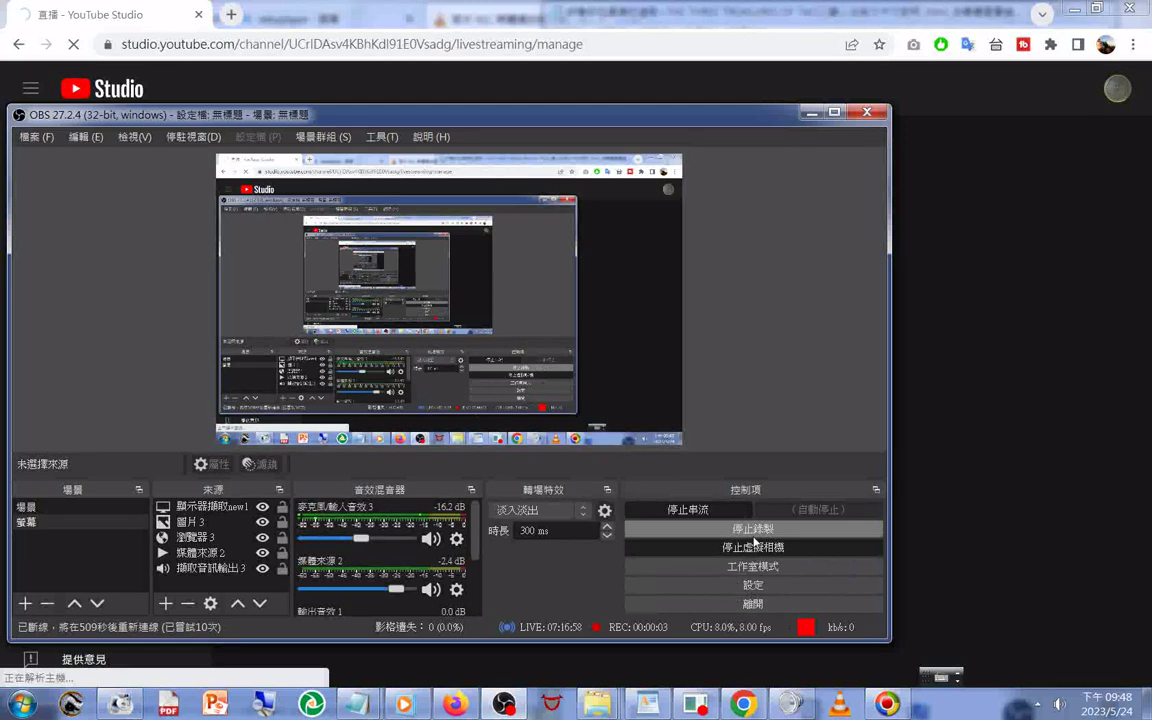
pyautogui.click(754, 535)
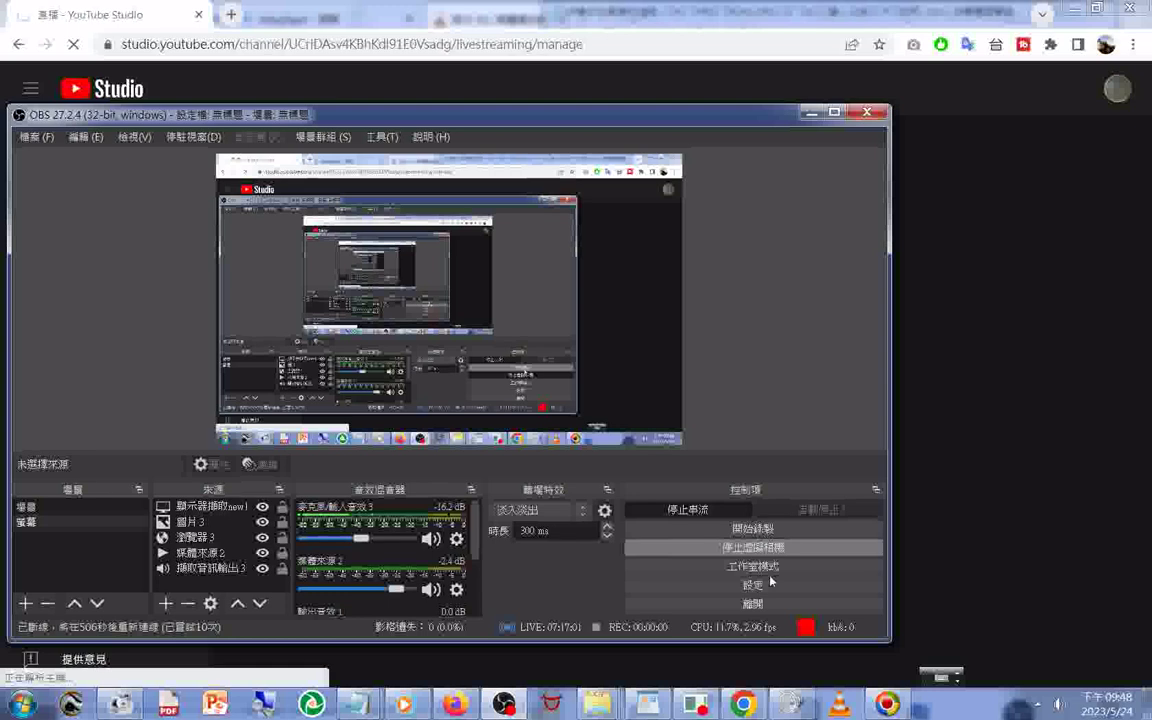
# Stop the OBS virtual camera and end the stream, confirming that it goes offline.
pyautogui.click(760, 553)
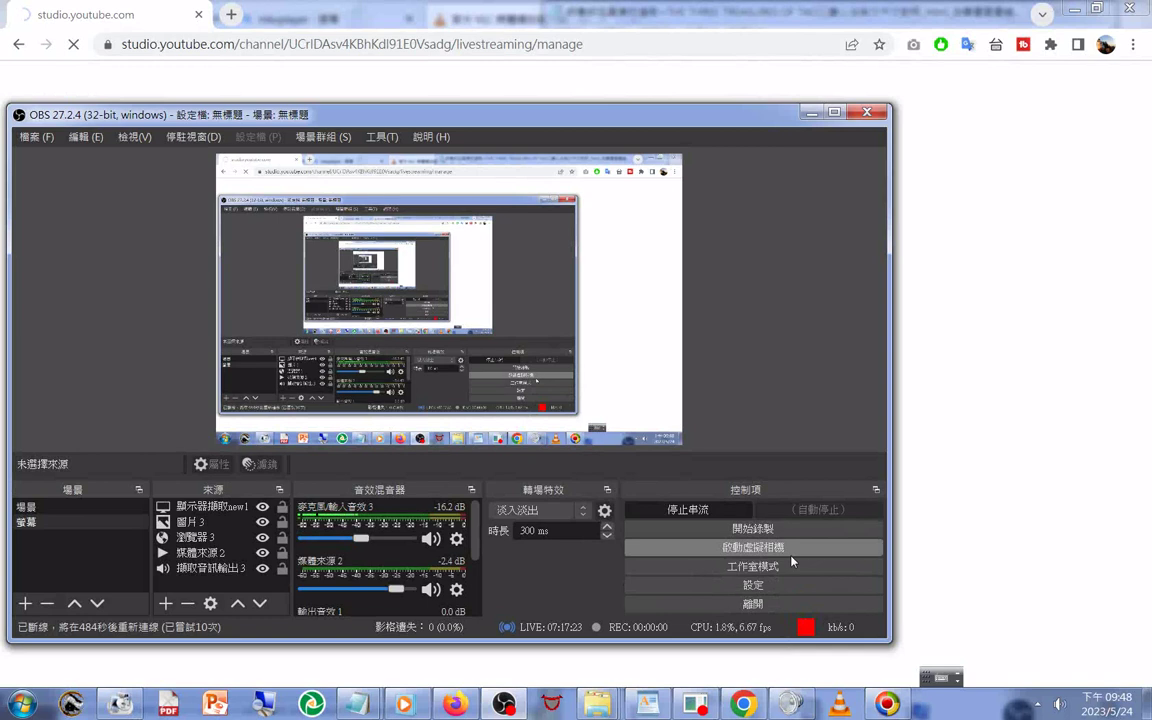
pyautogui.click(693, 511)
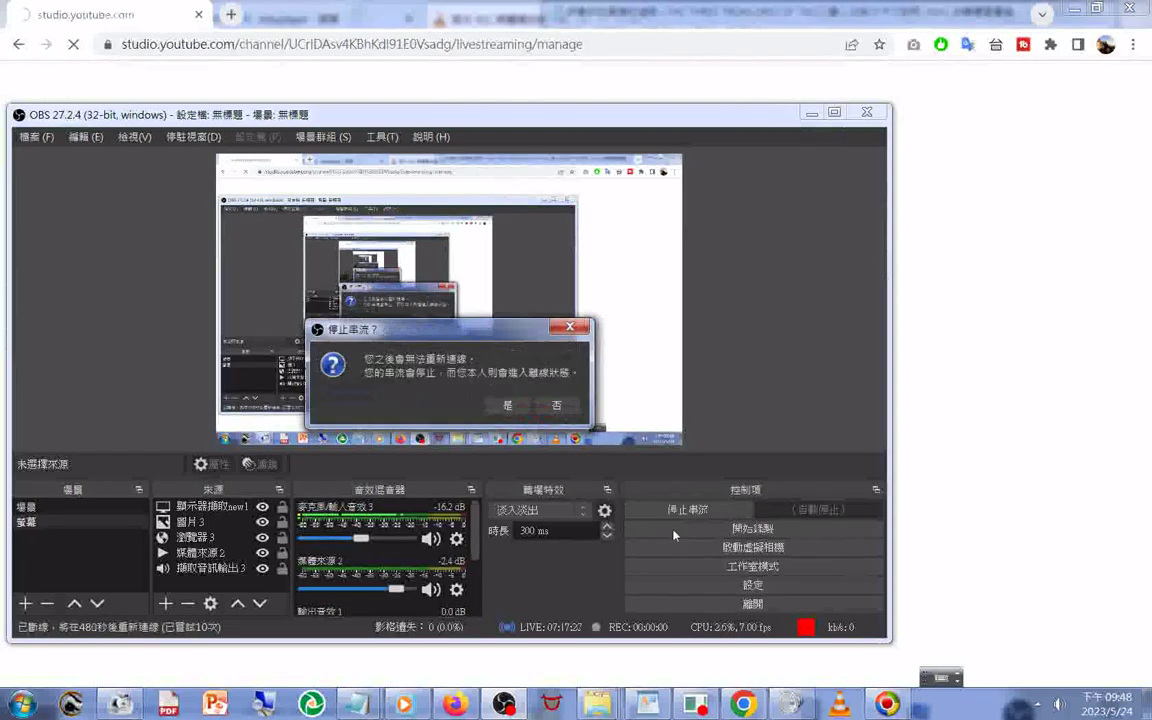
pyautogui.click(507, 410)
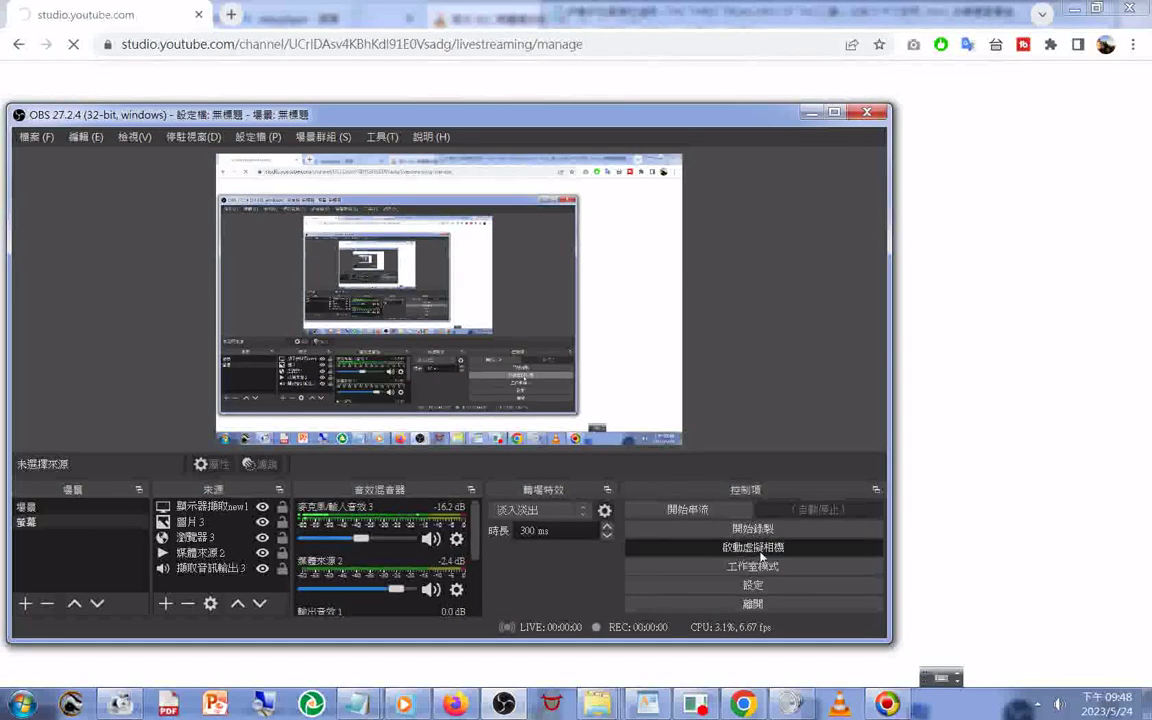
# Start the virtual camera once more, stop it again, and close the OBS window.
pyautogui.click(795, 549)
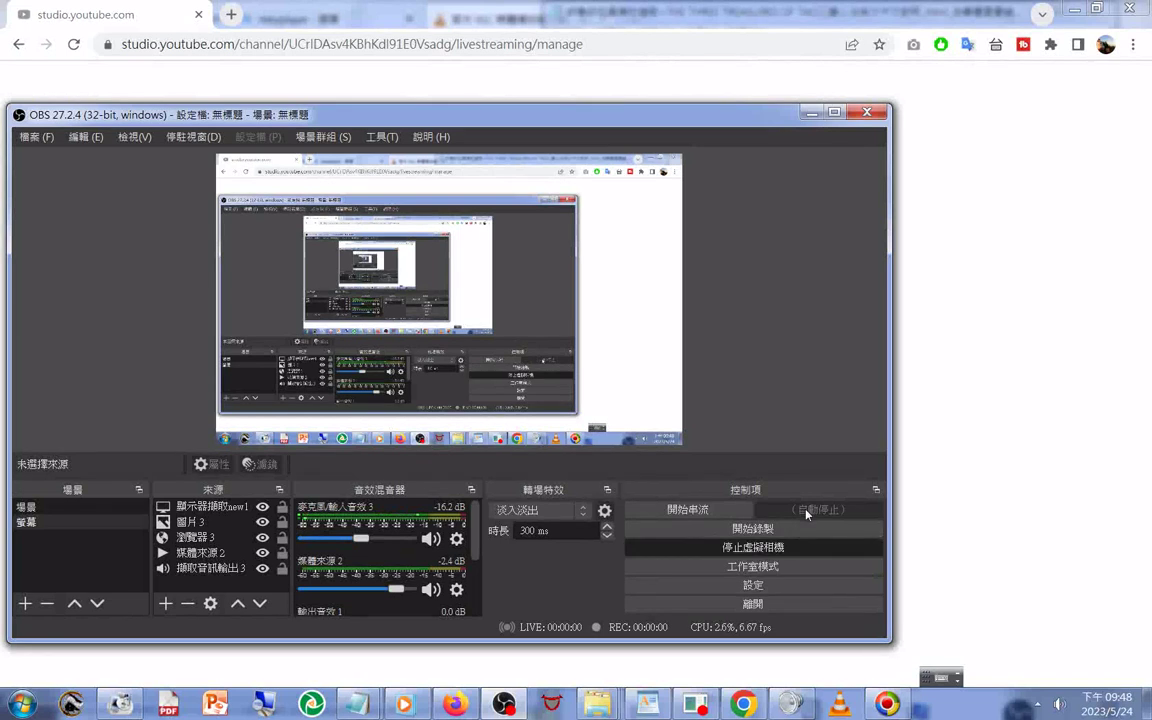
pyautogui.click(764, 547)
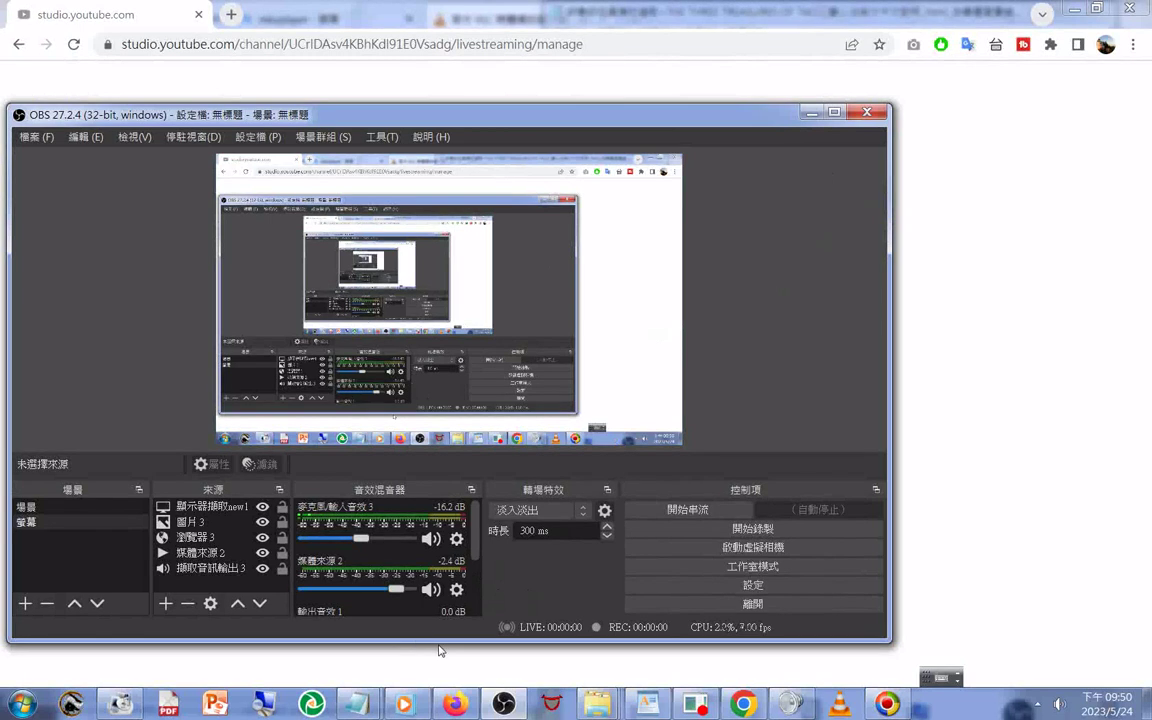
pyautogui.click(867, 114)
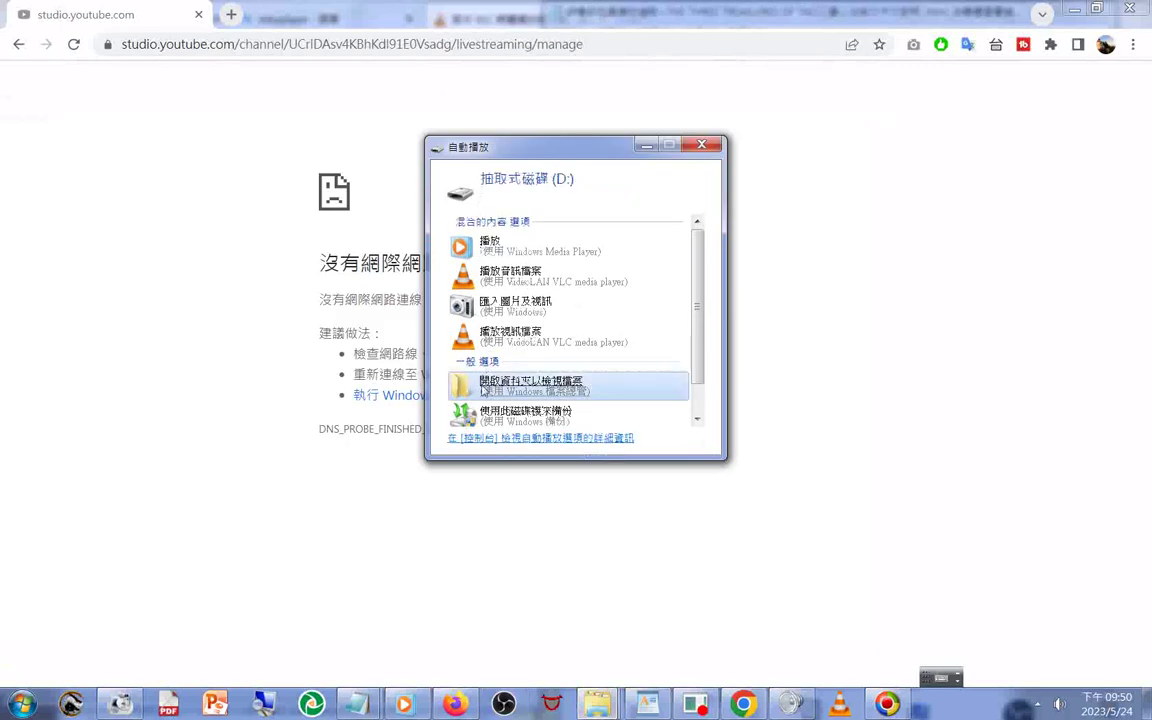
# Open the removable disk (D:) to view its files, alongside the Computer (電腦) window, and look through its file list to the end.
pyautogui.click(483, 388)
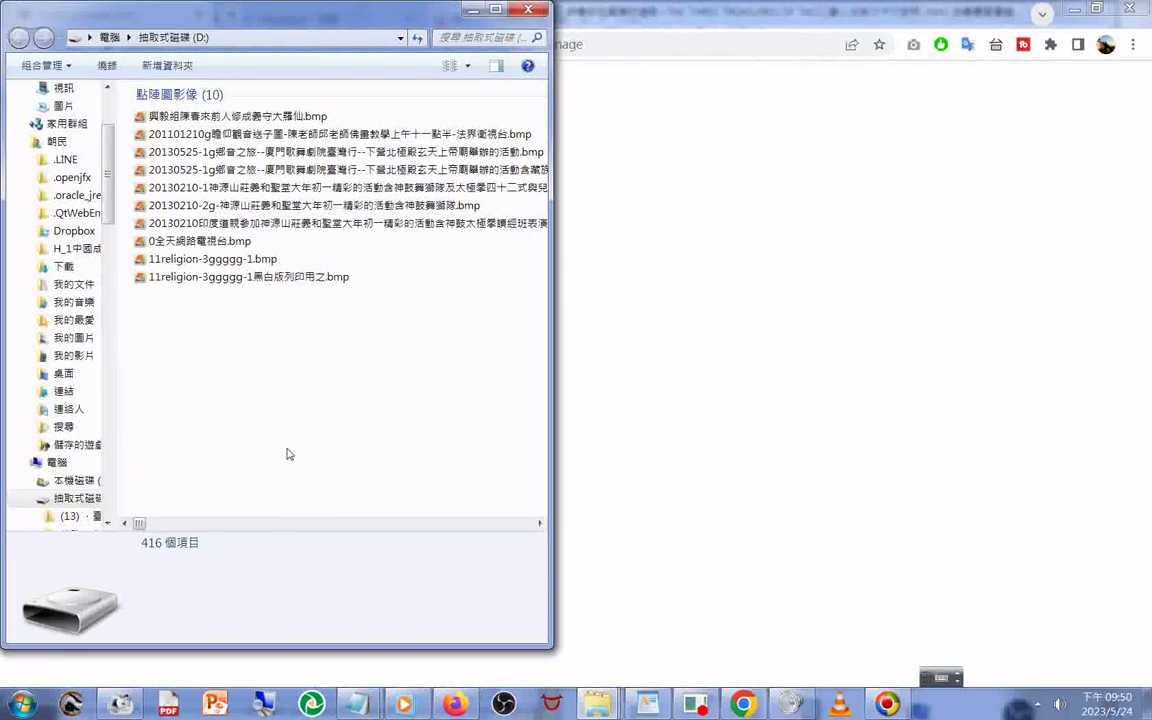
pyautogui.scroll(-3, 285, 458)
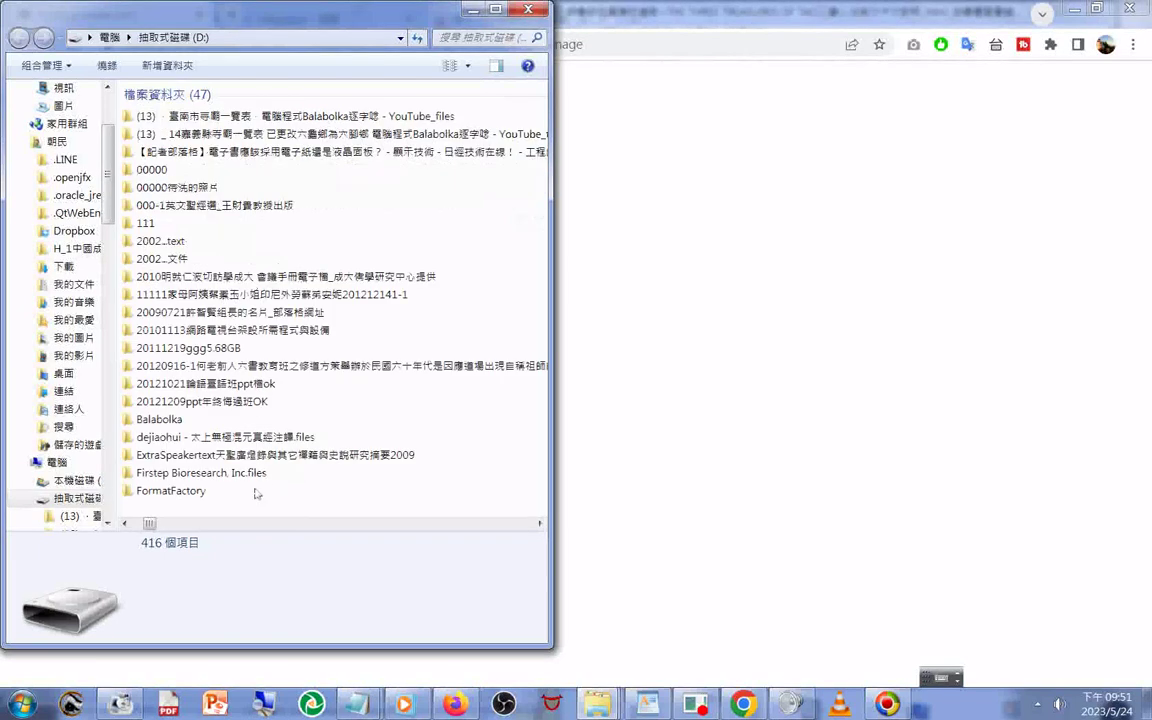
pyautogui.click(20, 704)
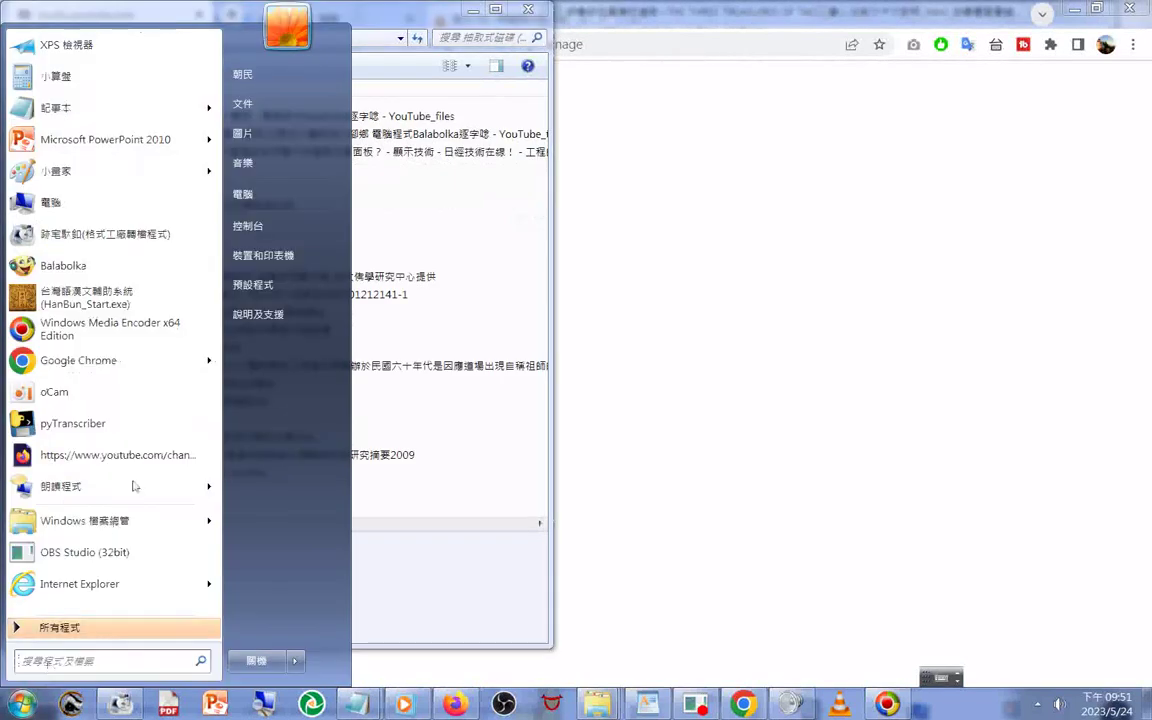
pyautogui.click(255, 194)
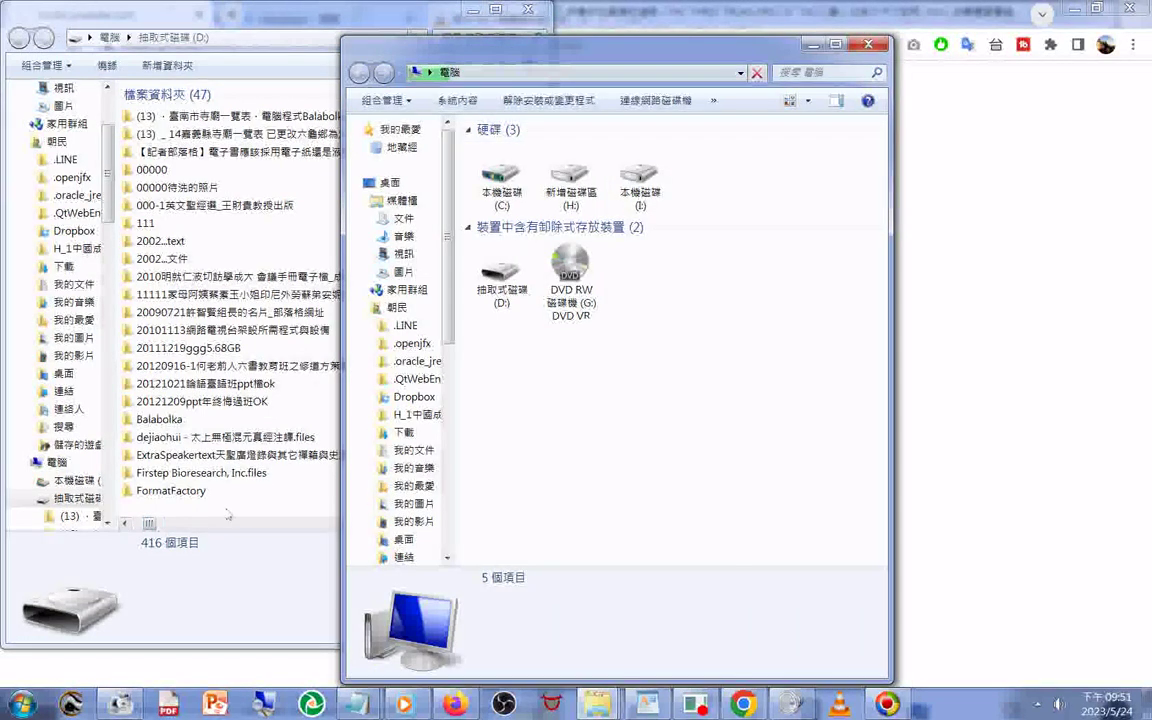
pyautogui.click(220, 458)
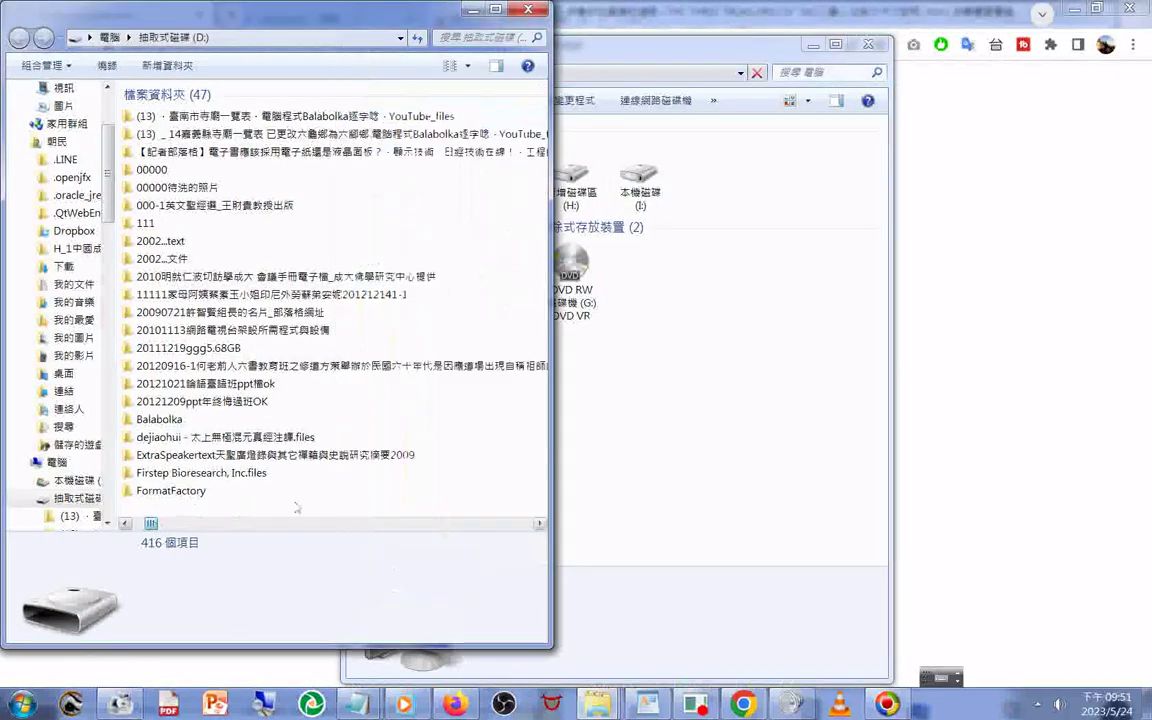
pyautogui.moveTo(300, 522); pyautogui.dragTo(520, 520)
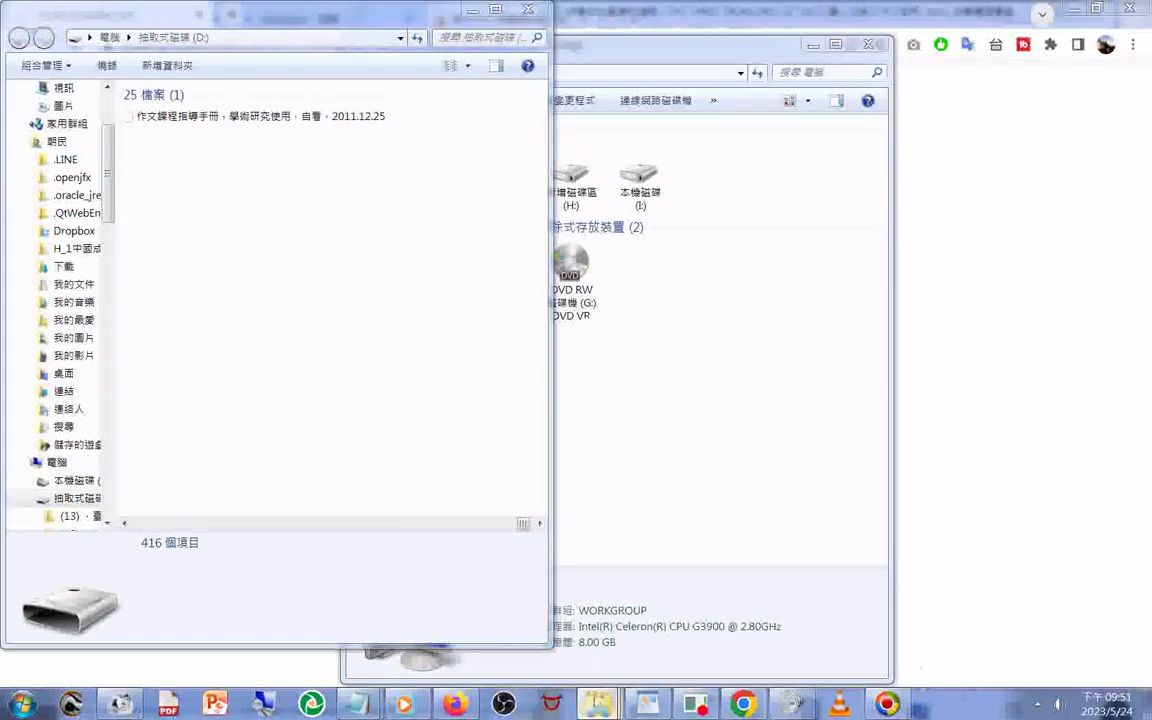
# Open the Desktop (桌面) folder in File Explorer from the list of frequent locations.
pyautogui.rightClick(597, 703)
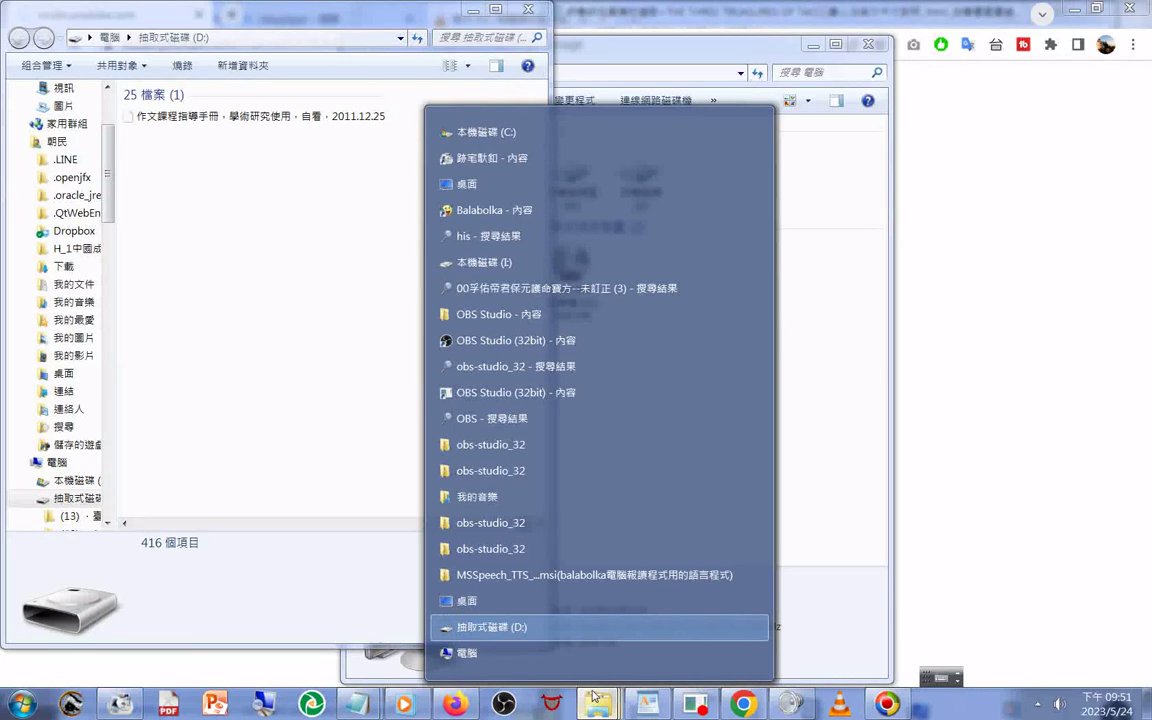
pyautogui.click(597, 697)
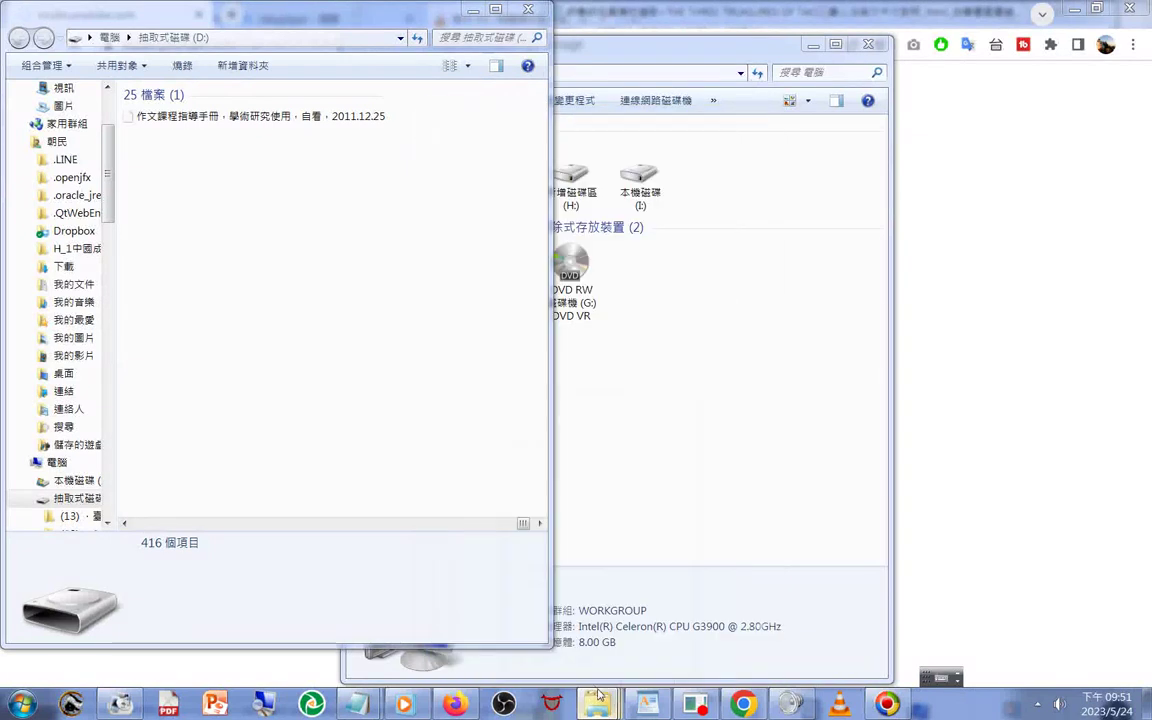
pyautogui.rightClick(597, 697)
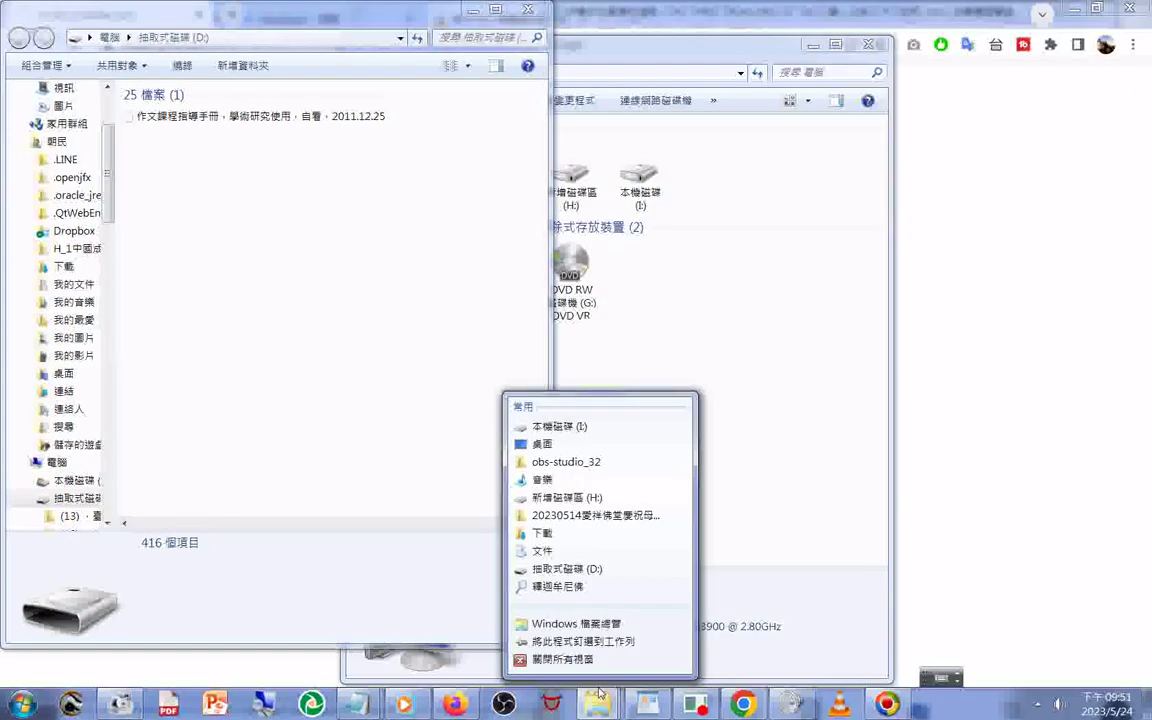
pyautogui.click(617, 443)
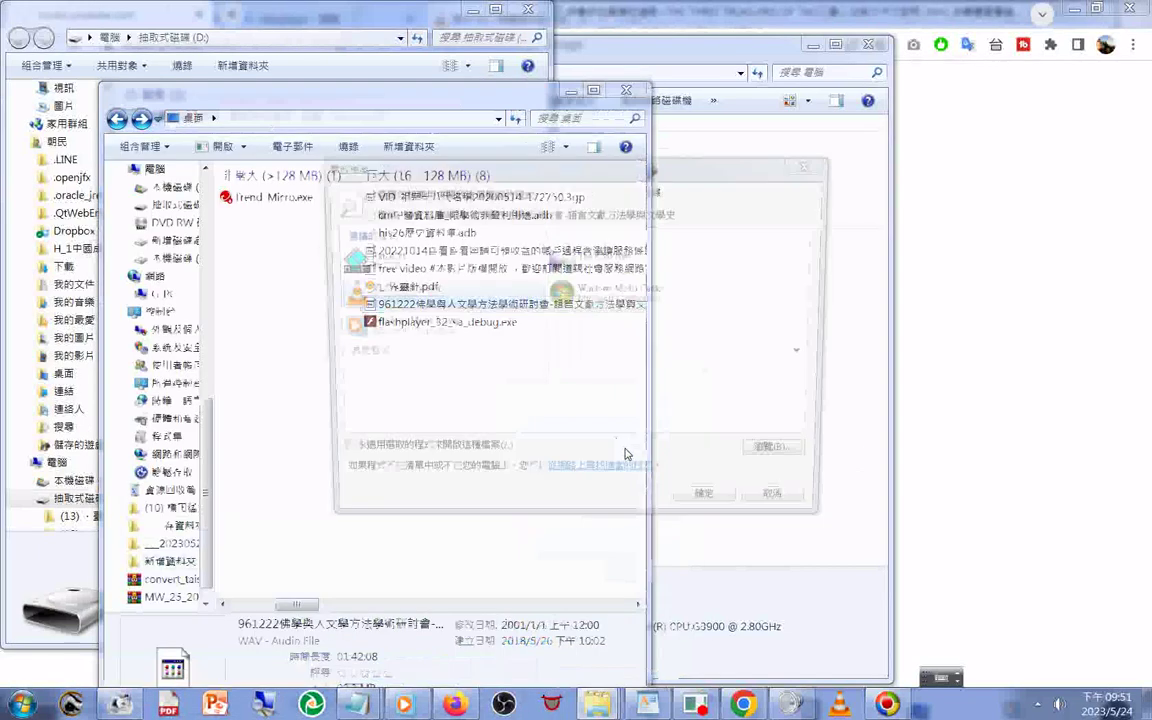